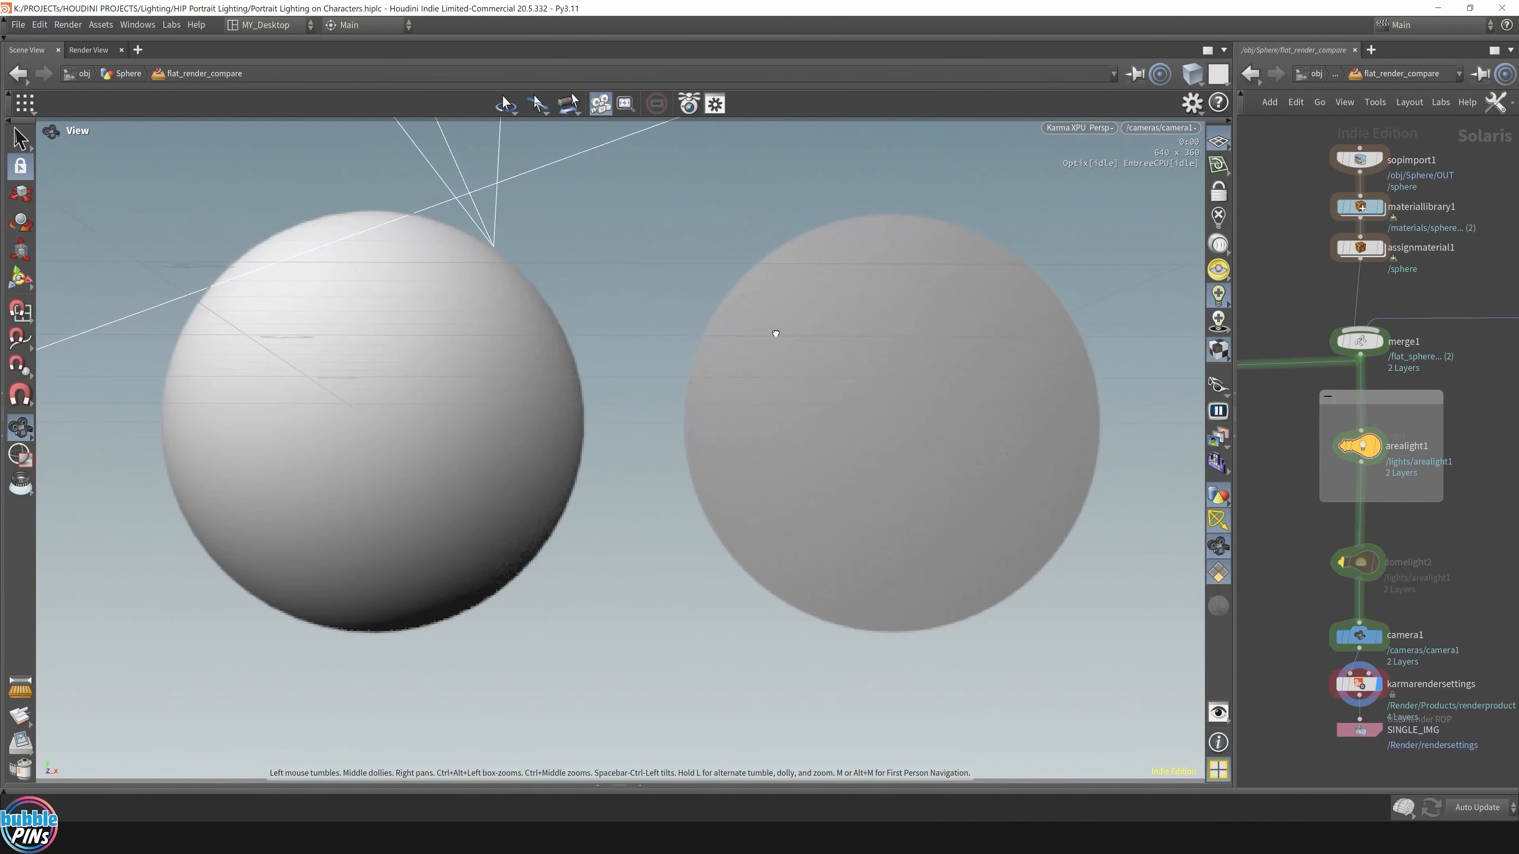
# Step: Orbit, zoom and pan around the two rendered spheres to inspect them from other angles
pyautogui.moveTo(776, 333); pyautogui.dragTo(692, 402)
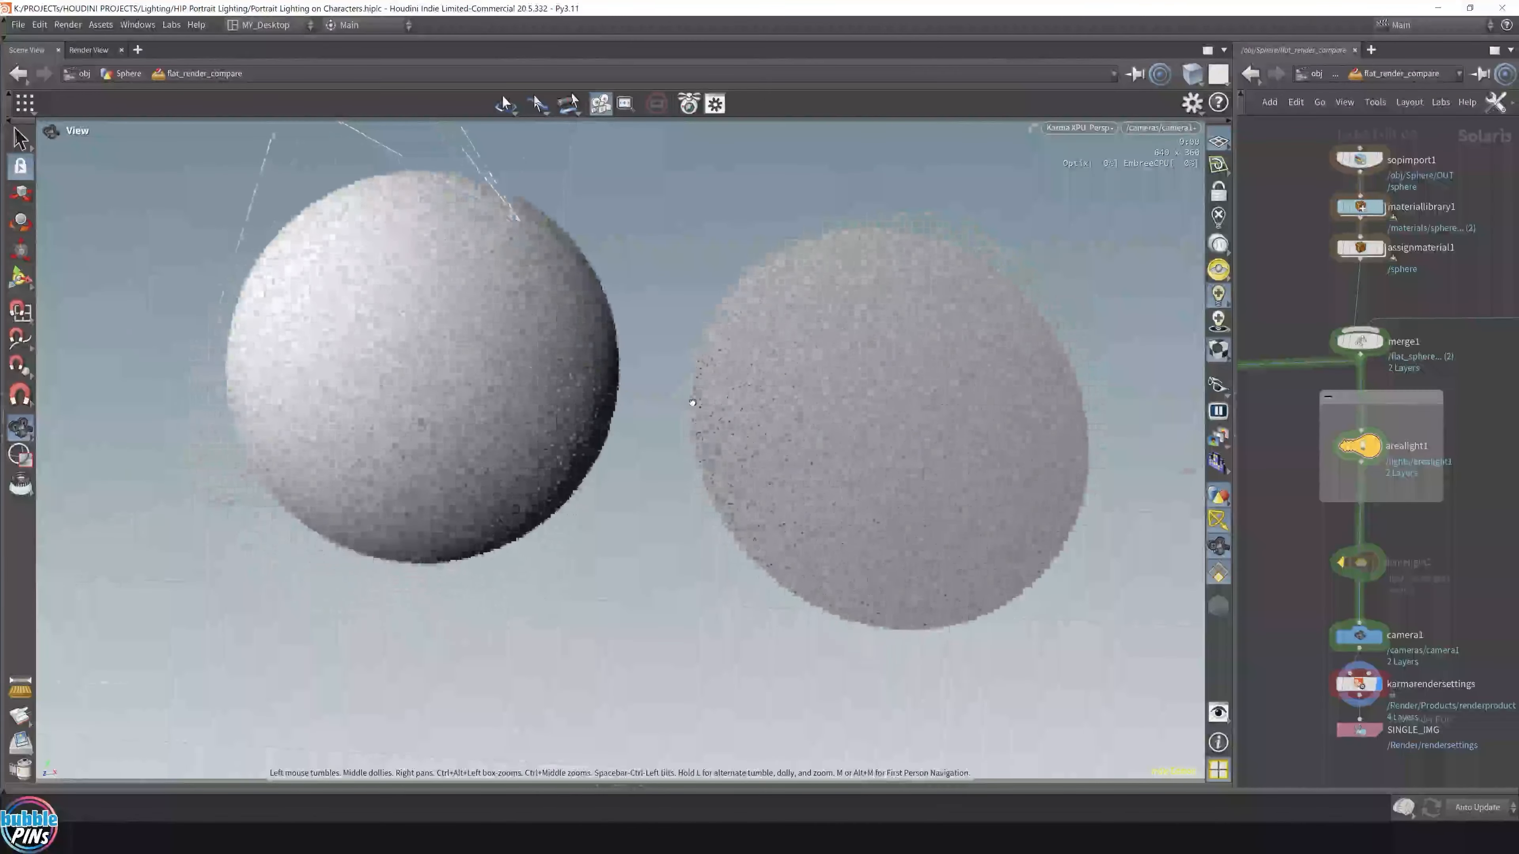
pyautogui.scroll(-3, 743, 370)
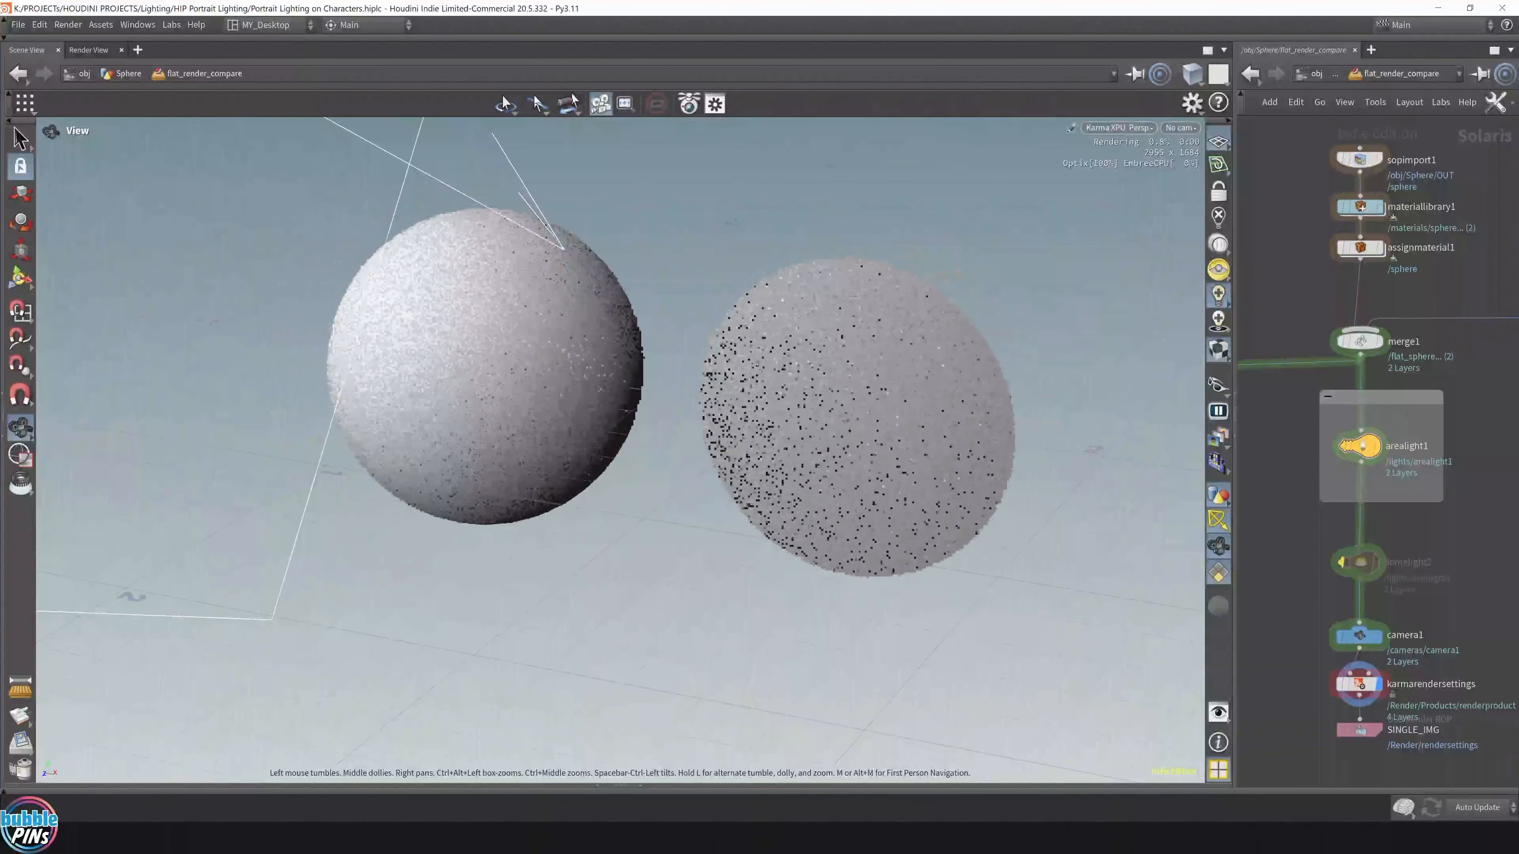
pyautogui.moveTo(866, 313); pyautogui.dragTo(783, 414, button='right')
pyautogui.moveTo(793, 428); pyautogui.dragTo(658, 443)
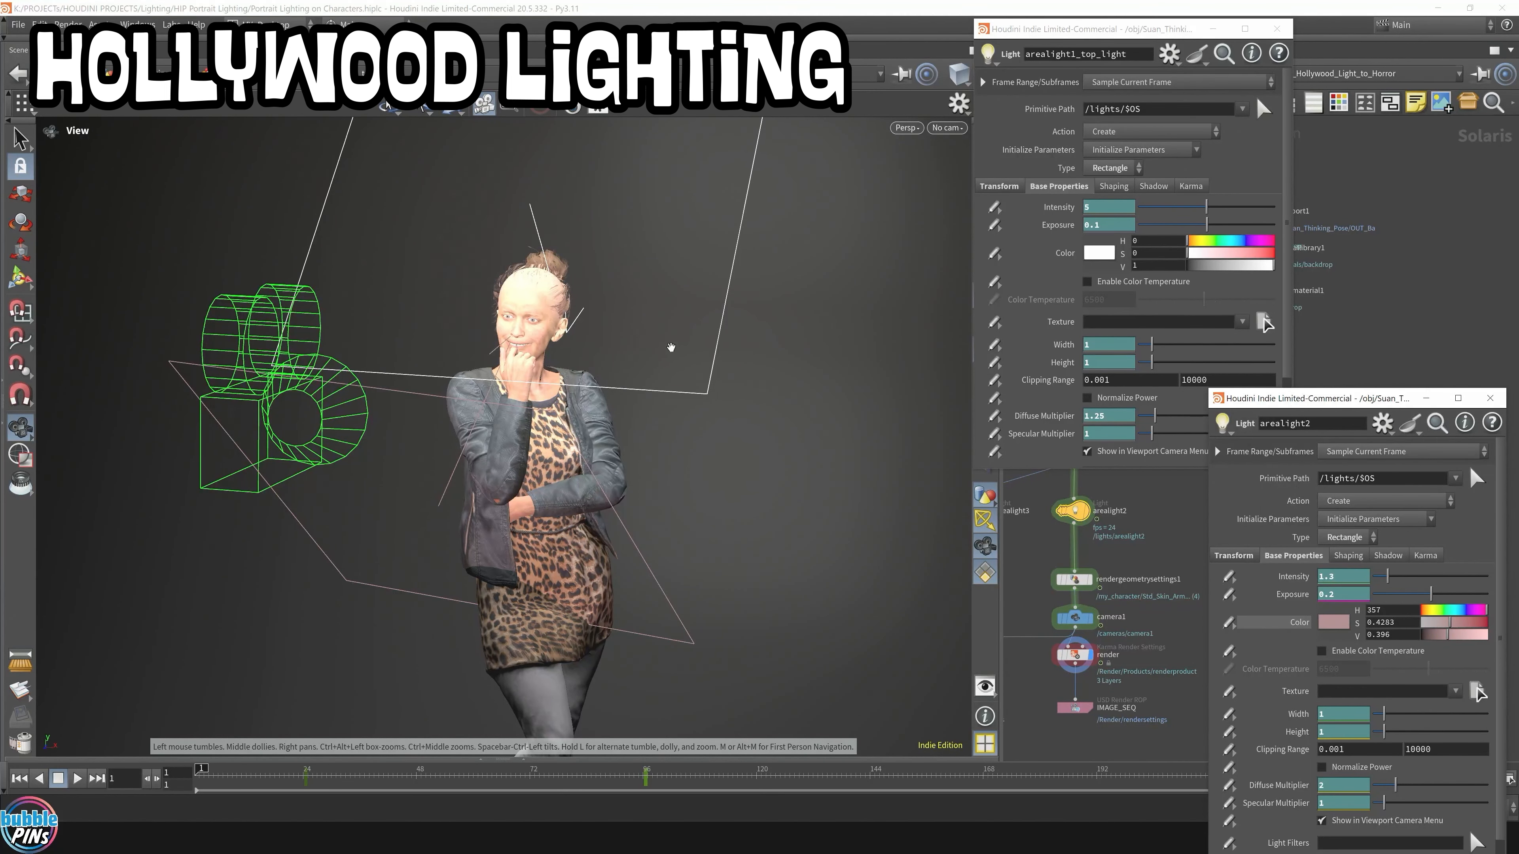
# Step: Switch the viewport renderer to Karma
pyautogui.moveTo(617, 341); pyautogui.dragTo(629, 357, button='right')
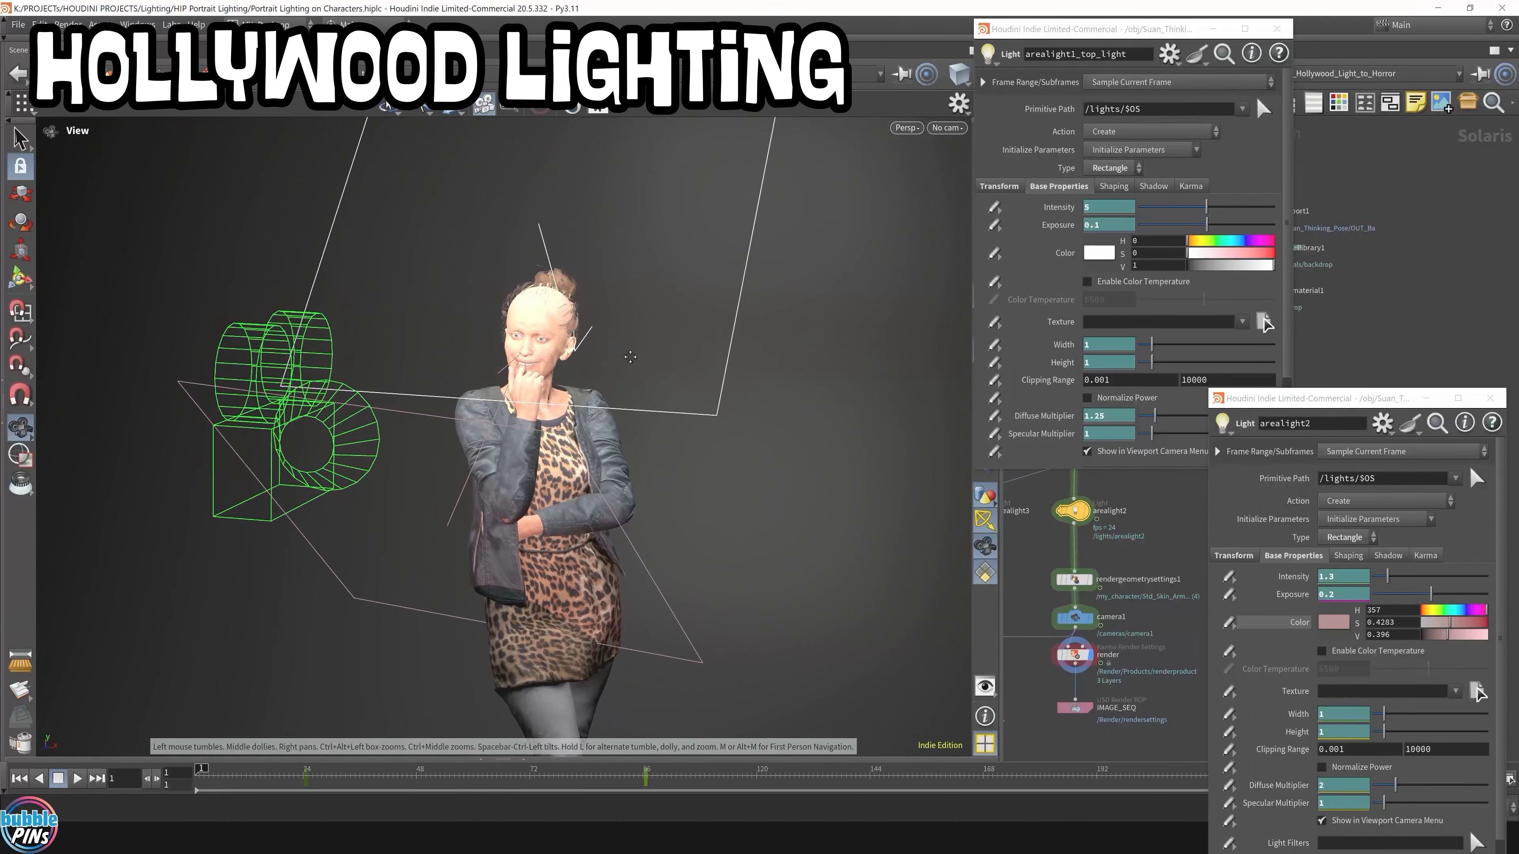
pyautogui.click(909, 129)
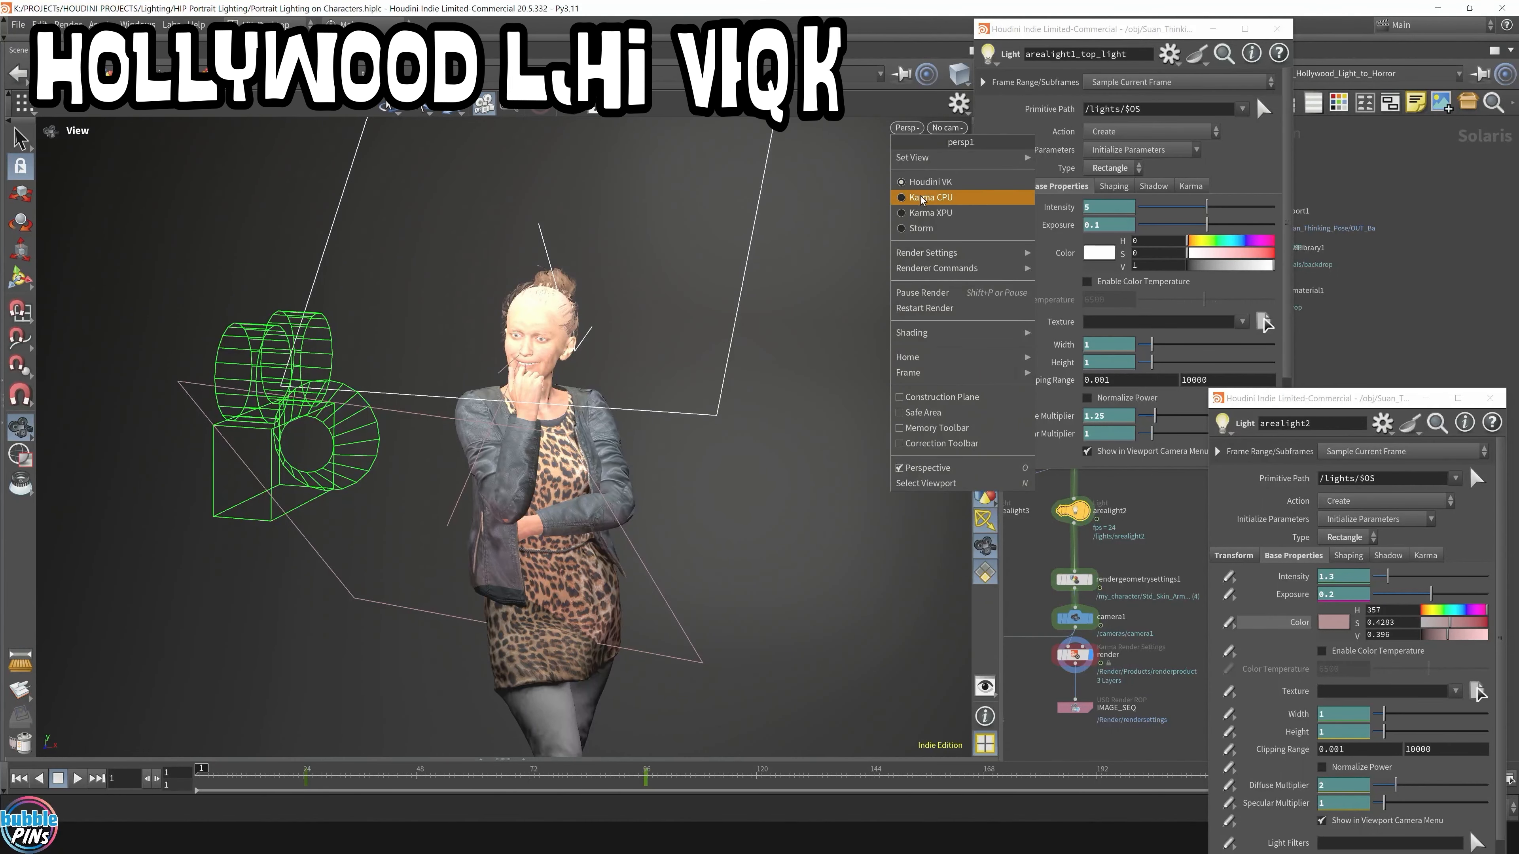
pyautogui.click(930, 212)
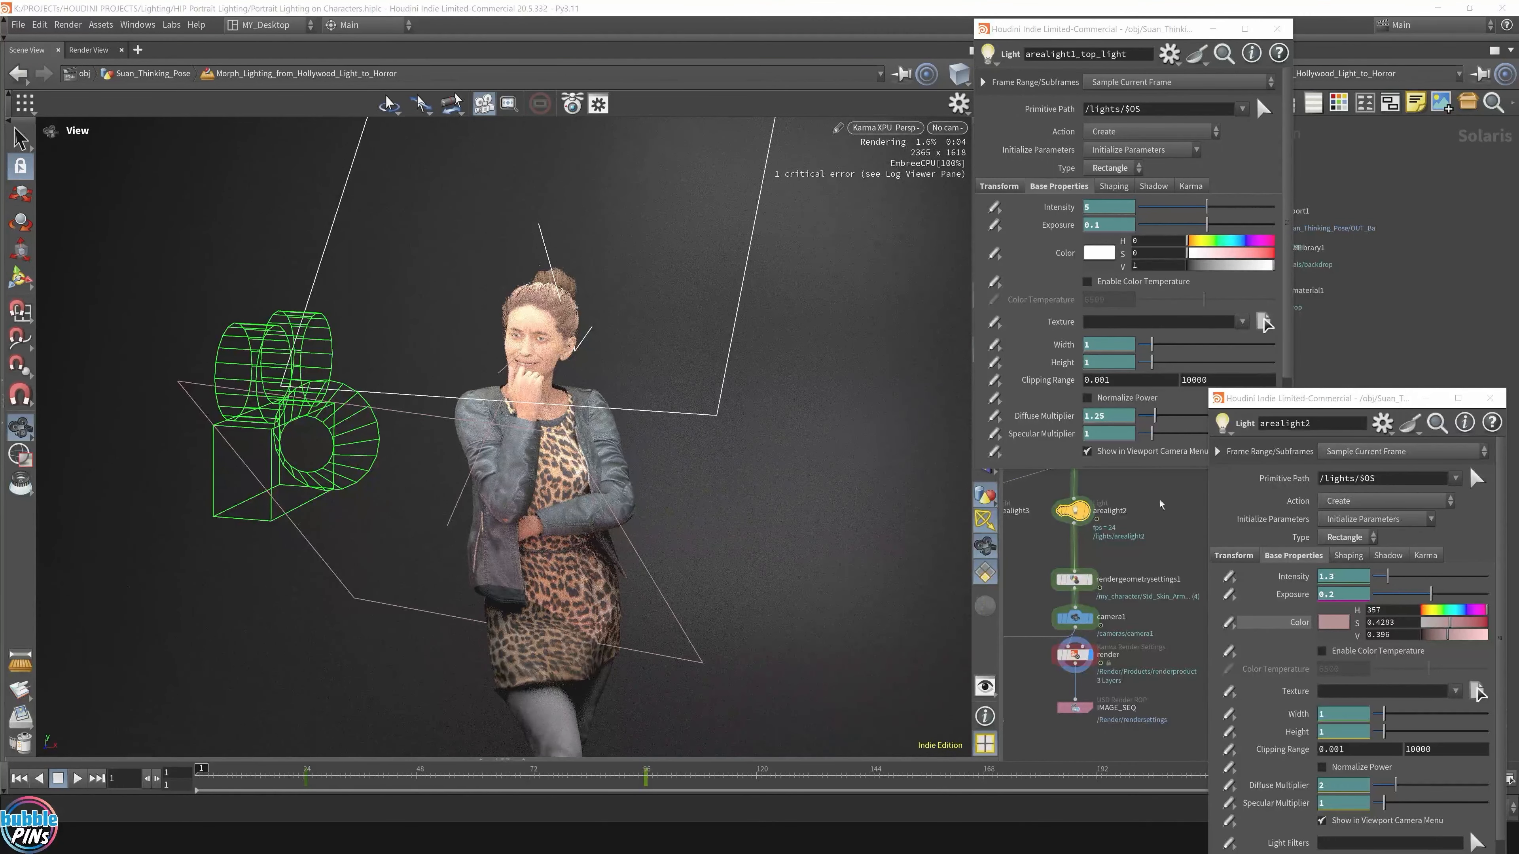
# Step: Look through /cameras/camera1 for a close-up of the character's face
pyautogui.moveTo(1170, 497); pyautogui.dragTo(1164, 571, button='middle')
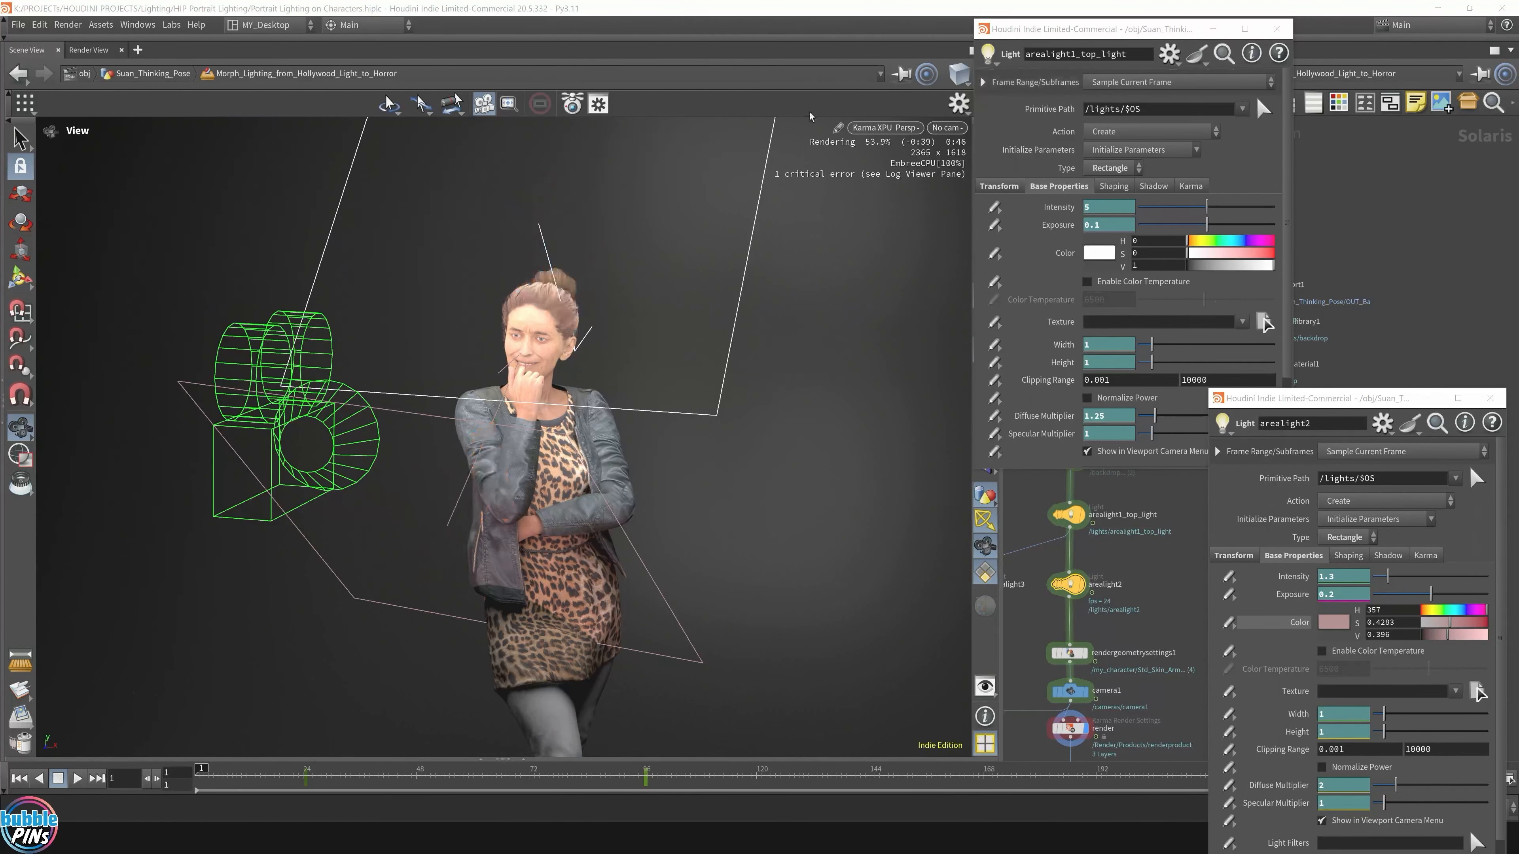
pyautogui.click(946, 127)
pyautogui.click(969, 177)
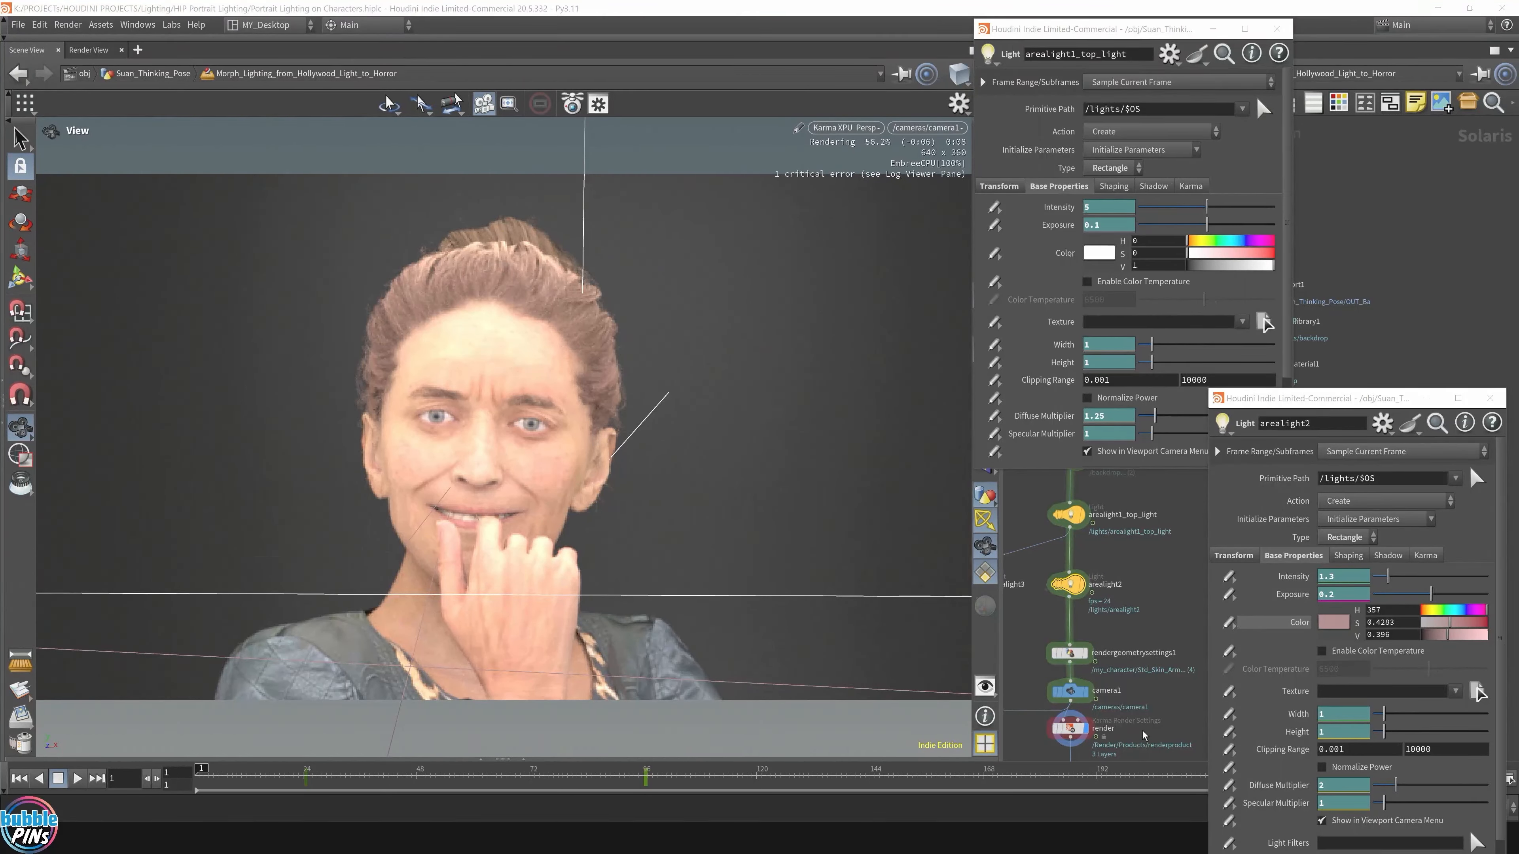
# Step: Select the render node in the network editor
pyautogui.click(1069, 729)
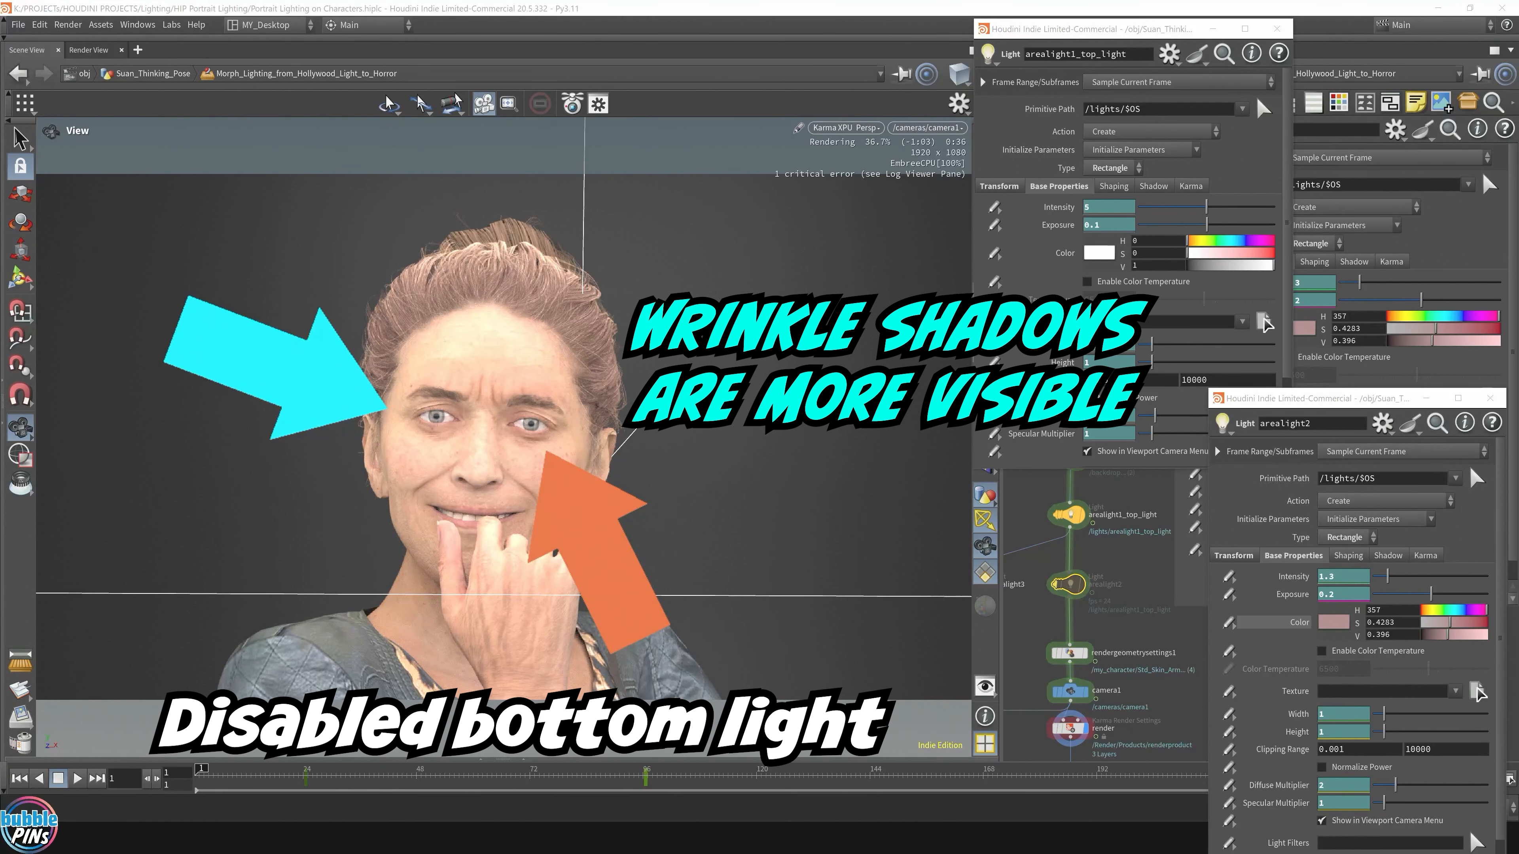
# Step: Toggle arealight2's bypass flag and let the Karma close-up re-render
pyautogui.click(1048, 585)
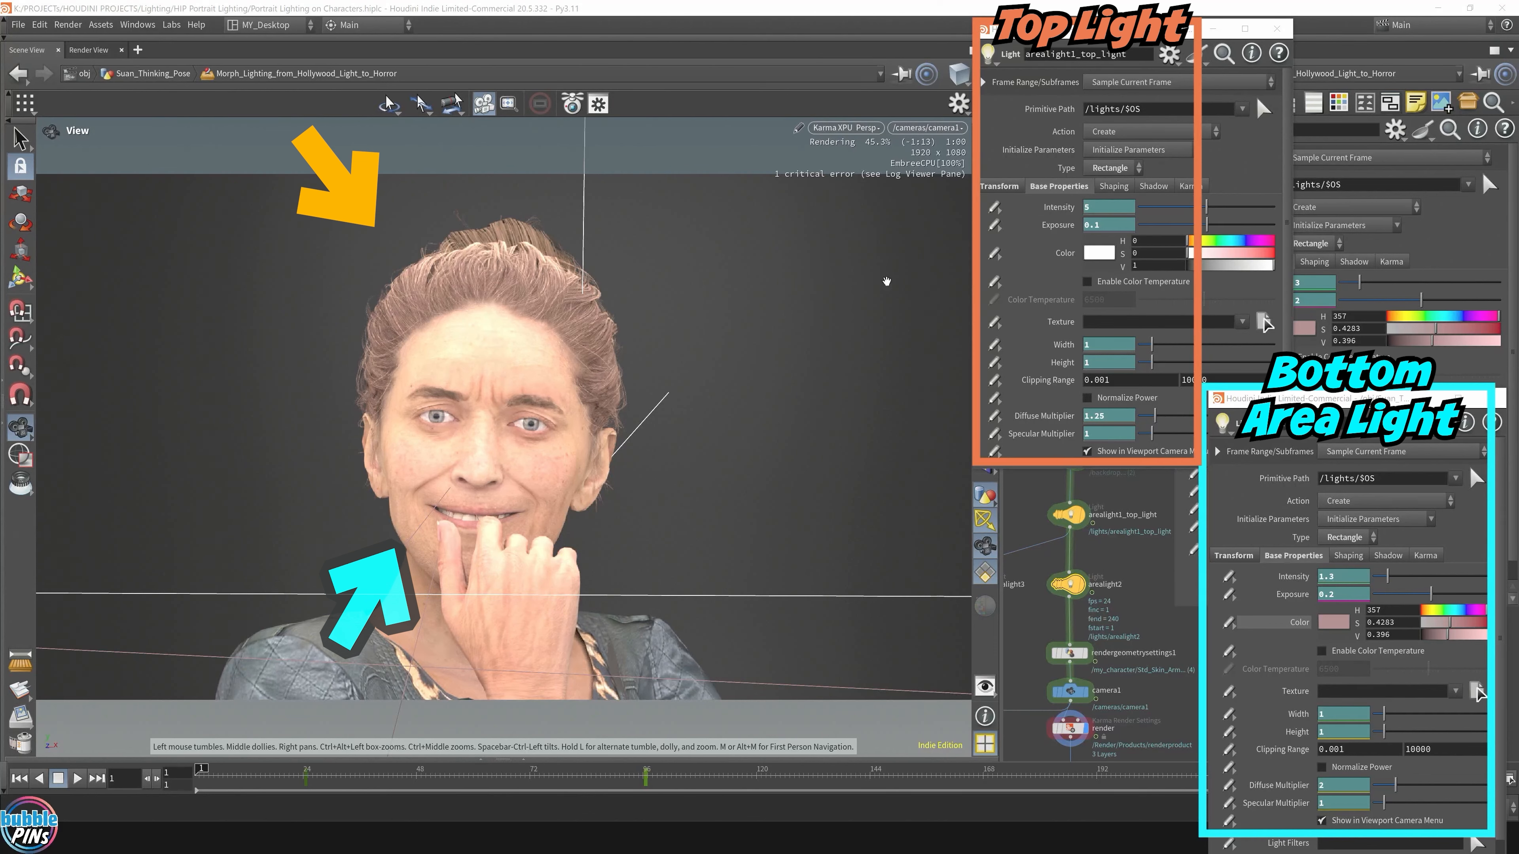
pyautogui.moveTo(1051, 501)
# Step: Bypass arealight1_top_light and restore it to compare the face with and without it
pyautogui.click(1070, 515)
pyautogui.press('b')
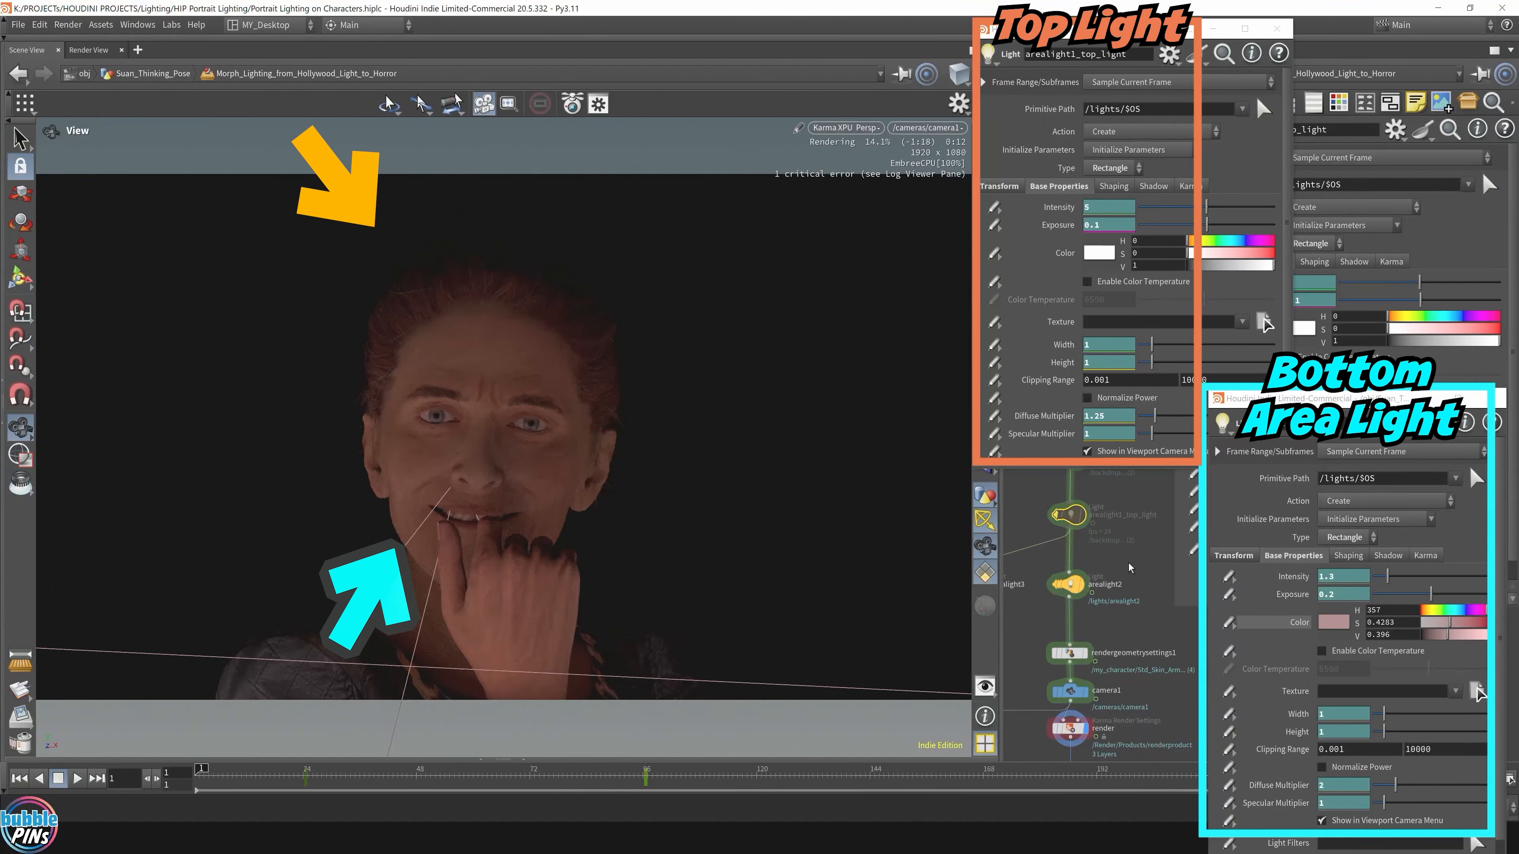
pyautogui.click(1068, 514)
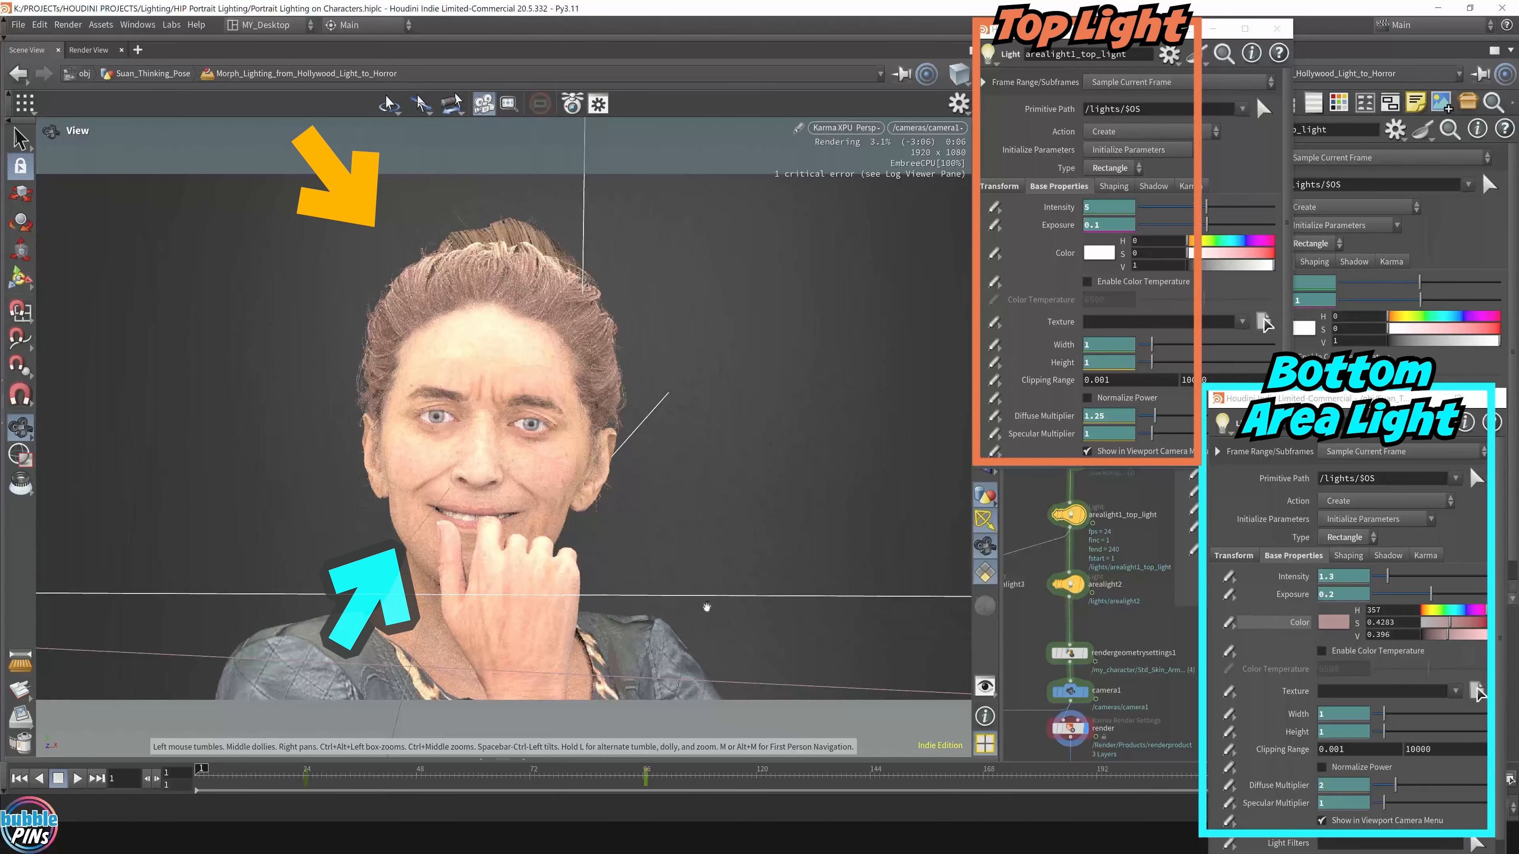
# Step: Go to frame 96 and inspect the top light's Intensity expression and its 0.2 value
pyautogui.click(648, 781)
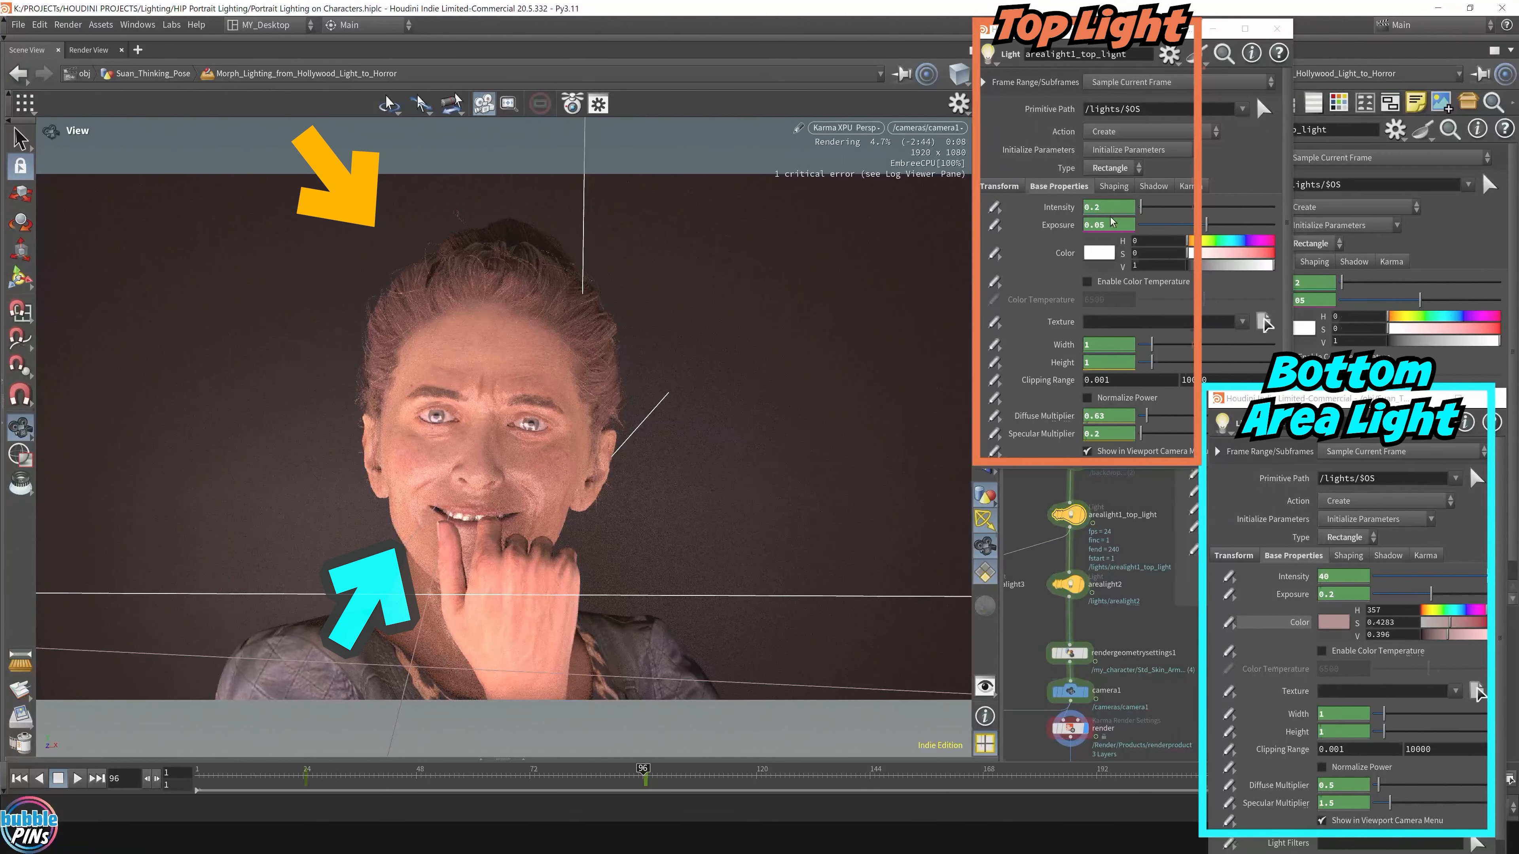
pyautogui.click(1070, 208)
pyautogui.click(1074, 207)
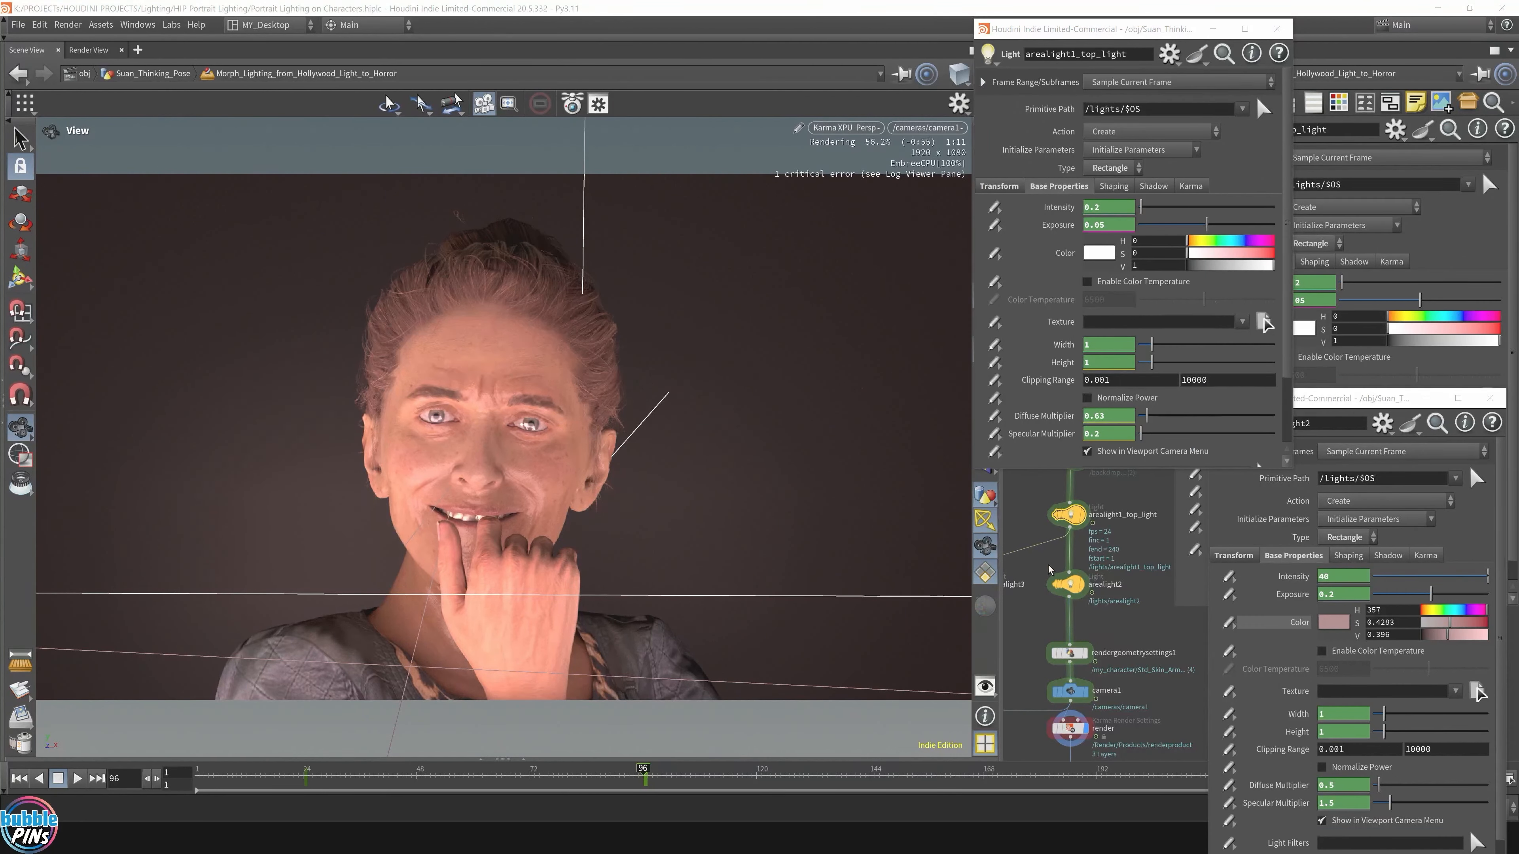
# Step: Bypass the top light at frame 96, check frame 19, then re-enable the top light
pyautogui.click(1051, 500)
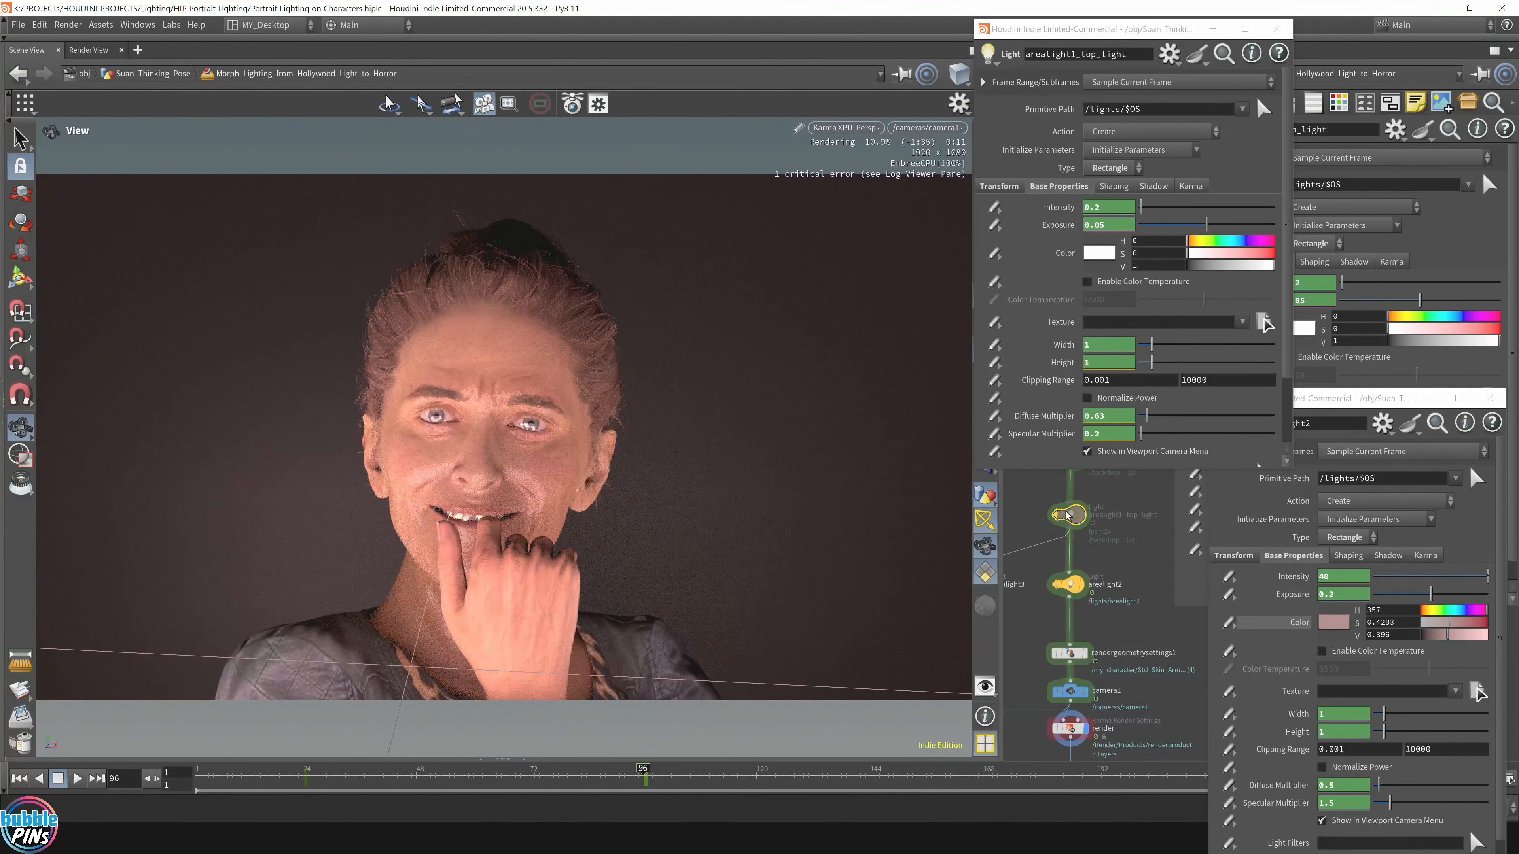
pyautogui.moveTo(1067, 516)
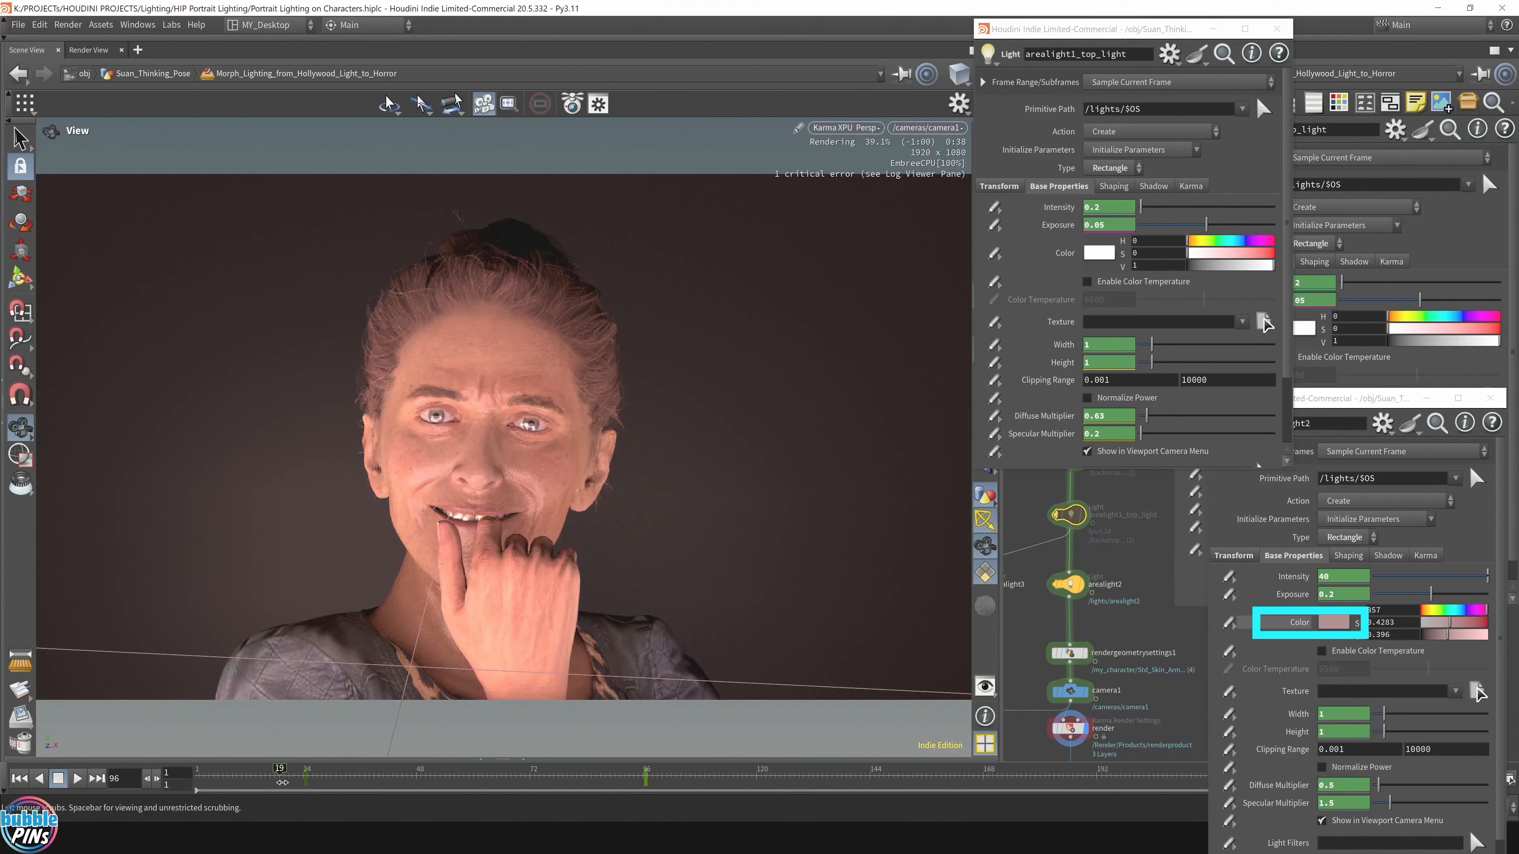
pyautogui.click(283, 777)
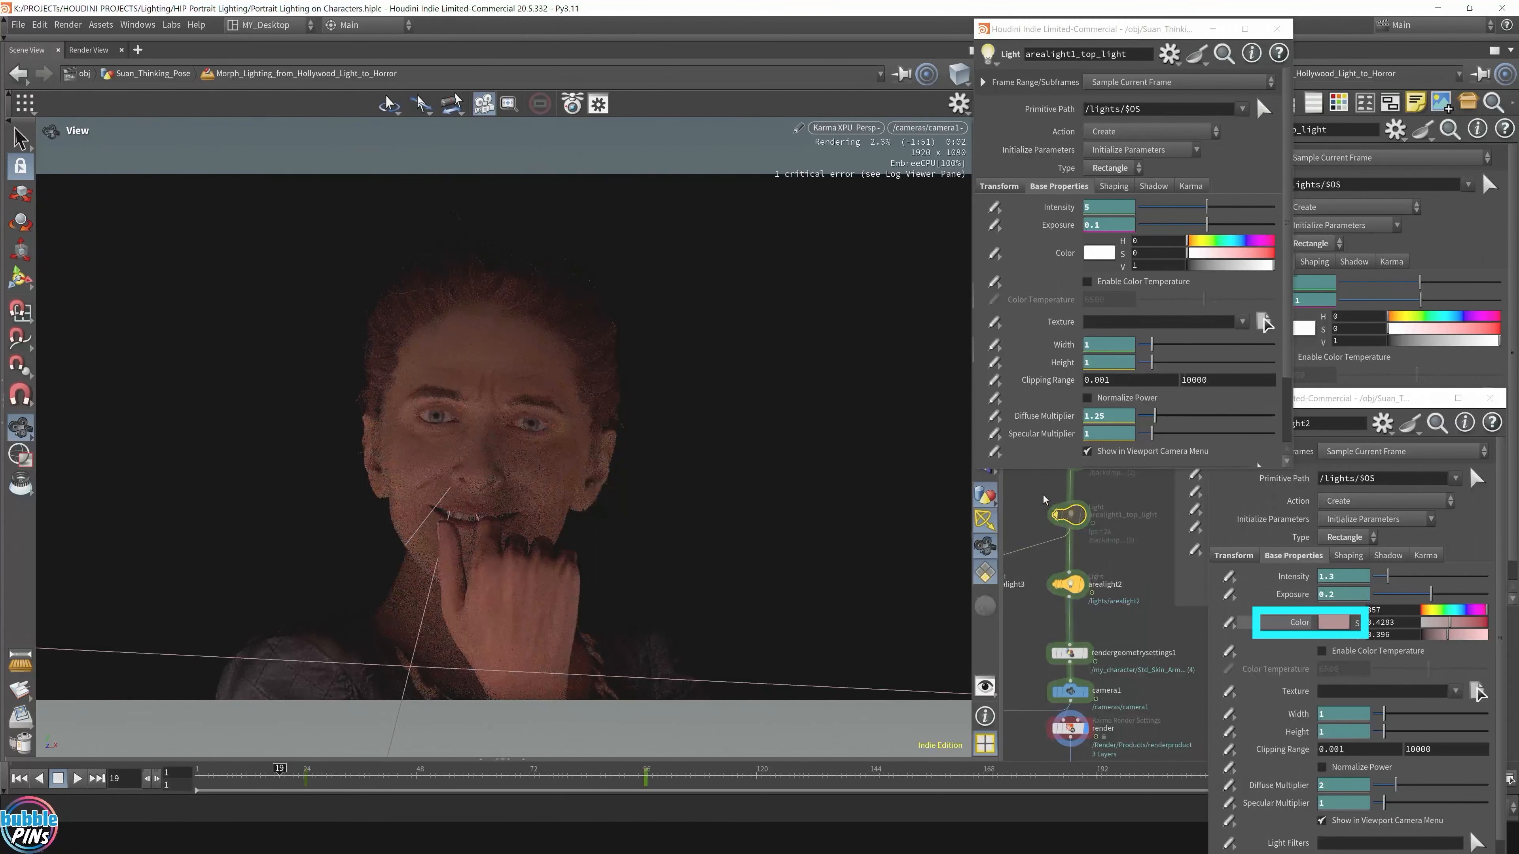
pyautogui.click(1059, 514)
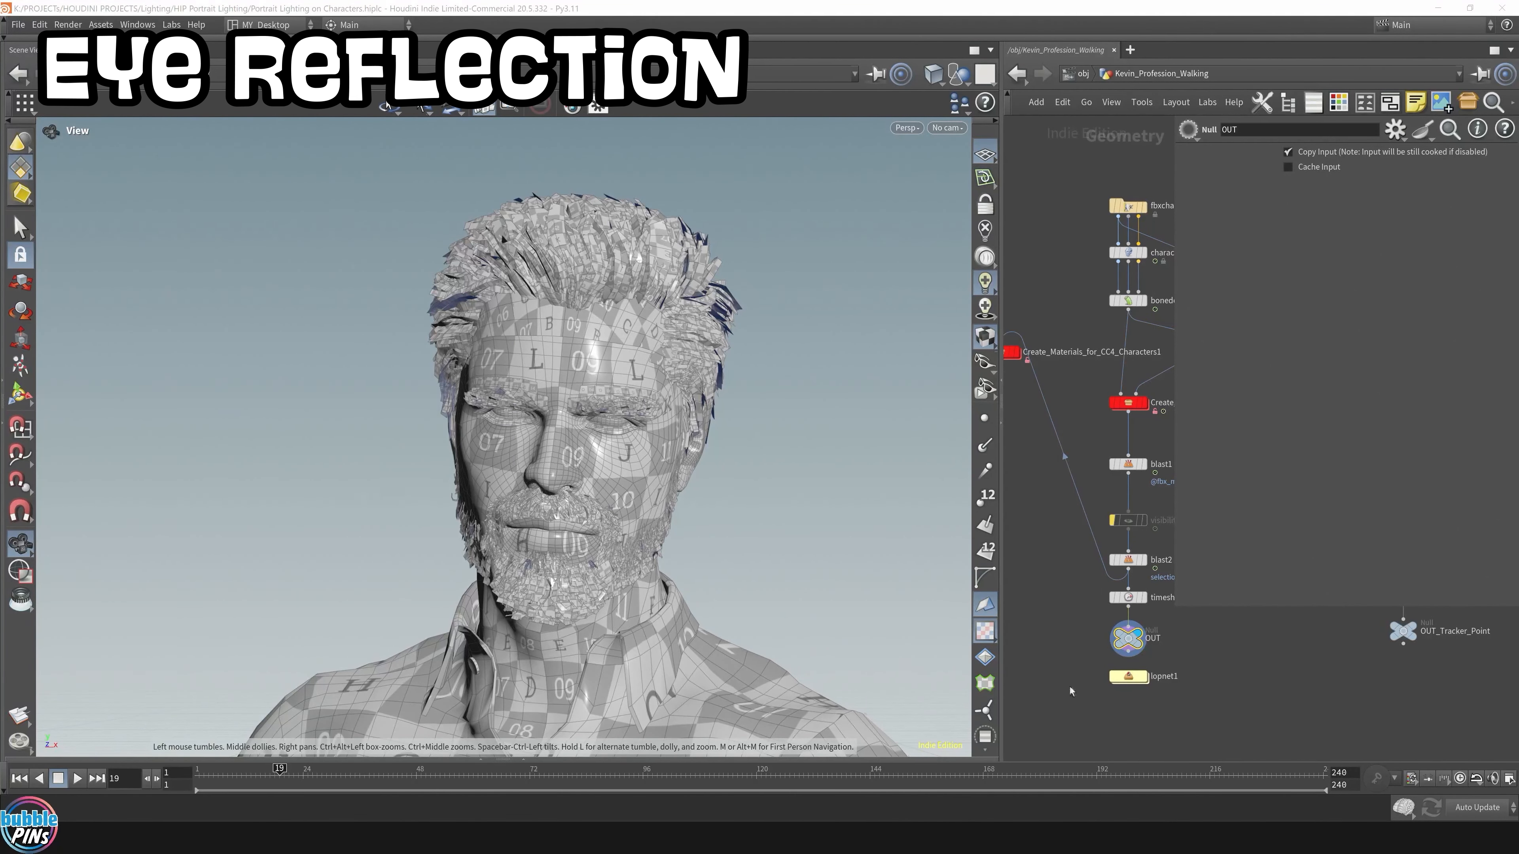
# Step: Dive into lopnet1 to reach the man's camera and Karma render setup
pyautogui.doubleClick(1140, 677)
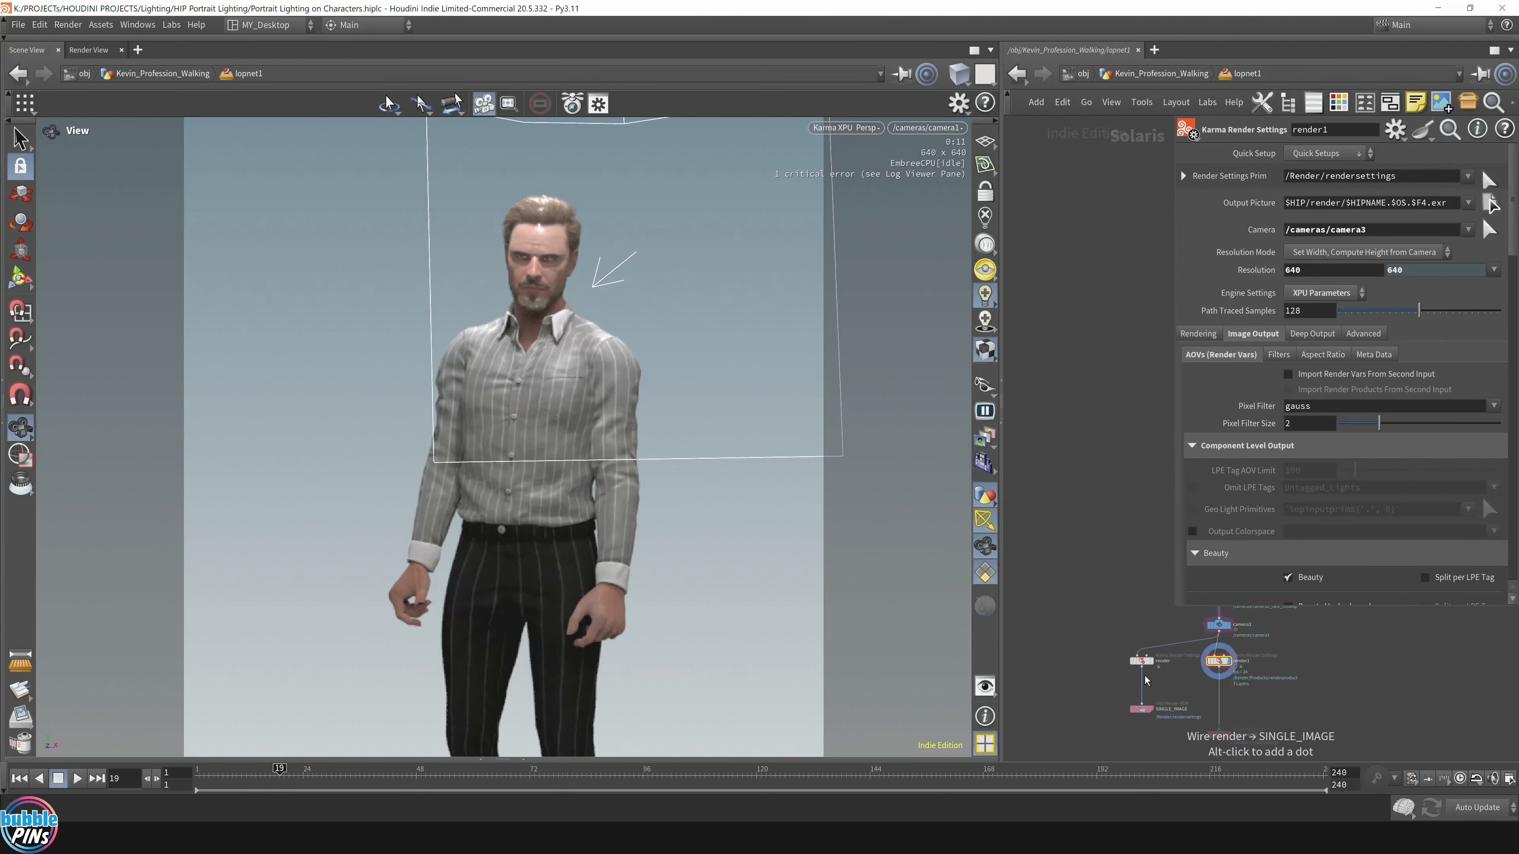
# Step: Look through /cameras/camera2_face_closeup and open the Render Gallery
pyautogui.click(927, 127)
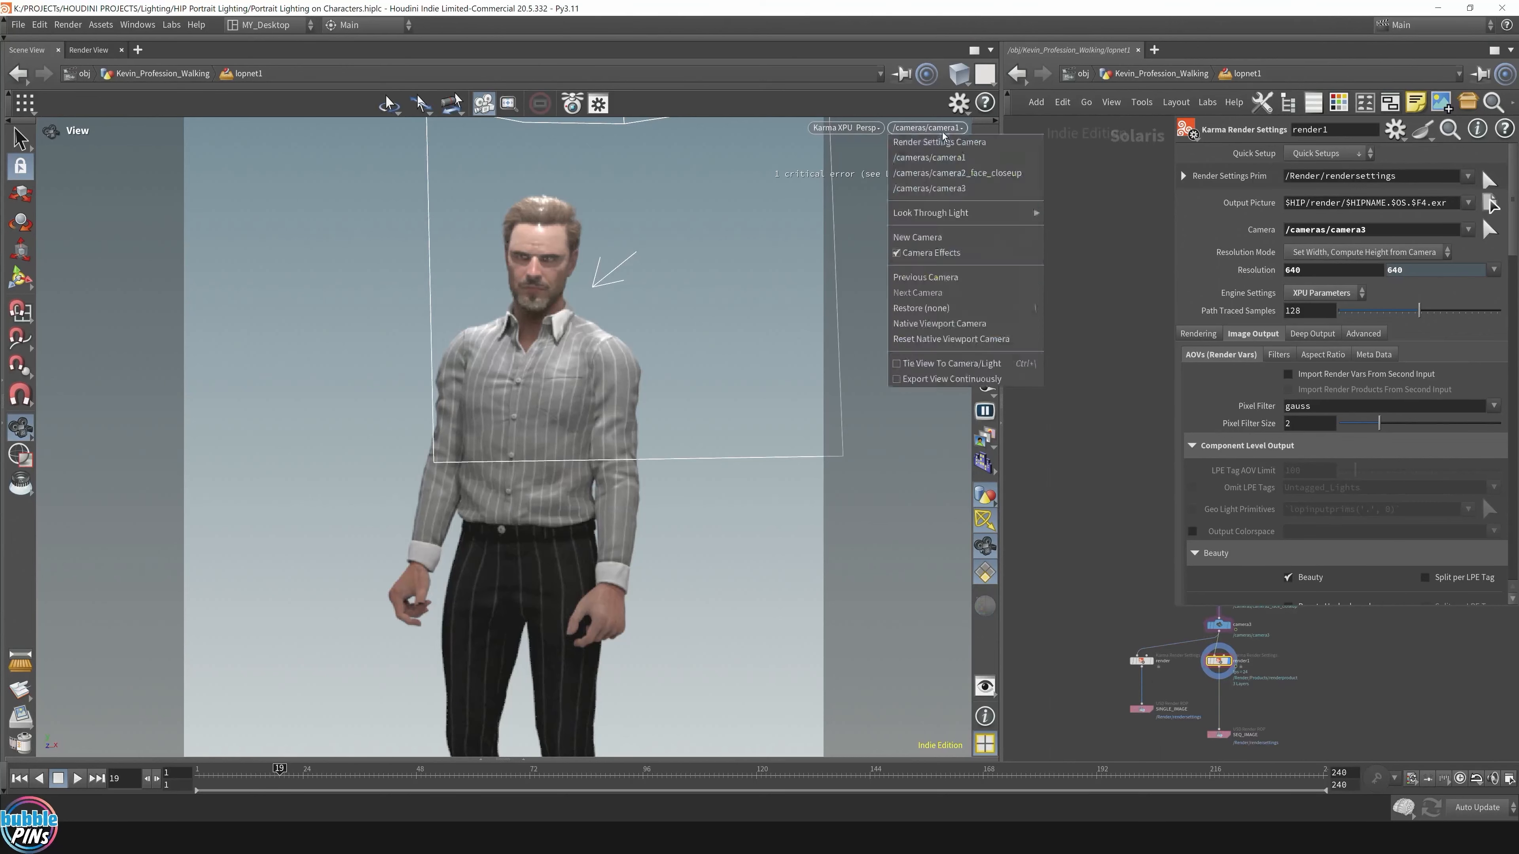
pyautogui.click(958, 172)
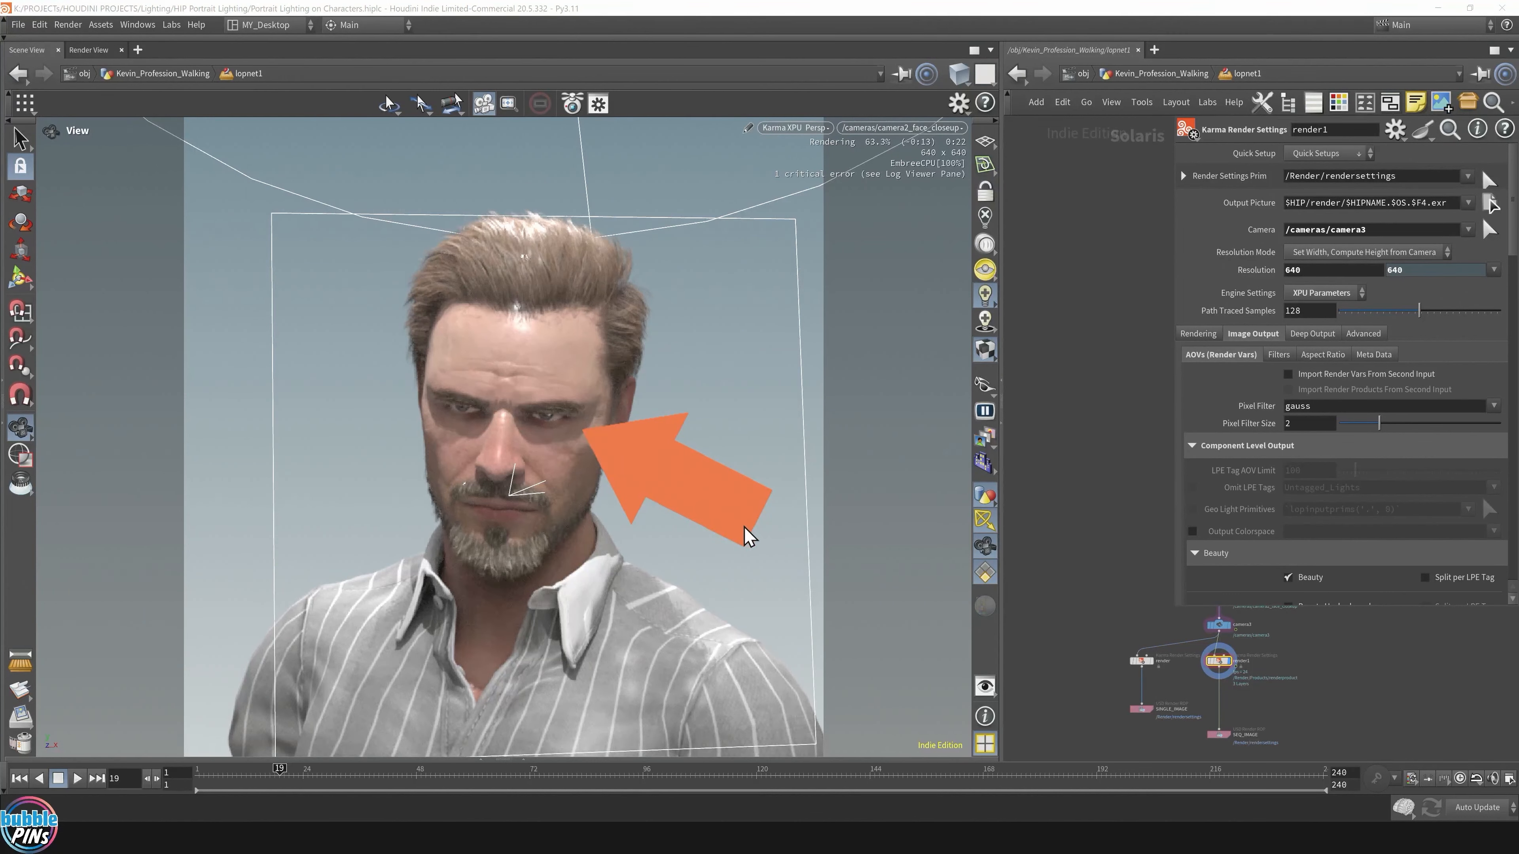
pyautogui.click(22, 745)
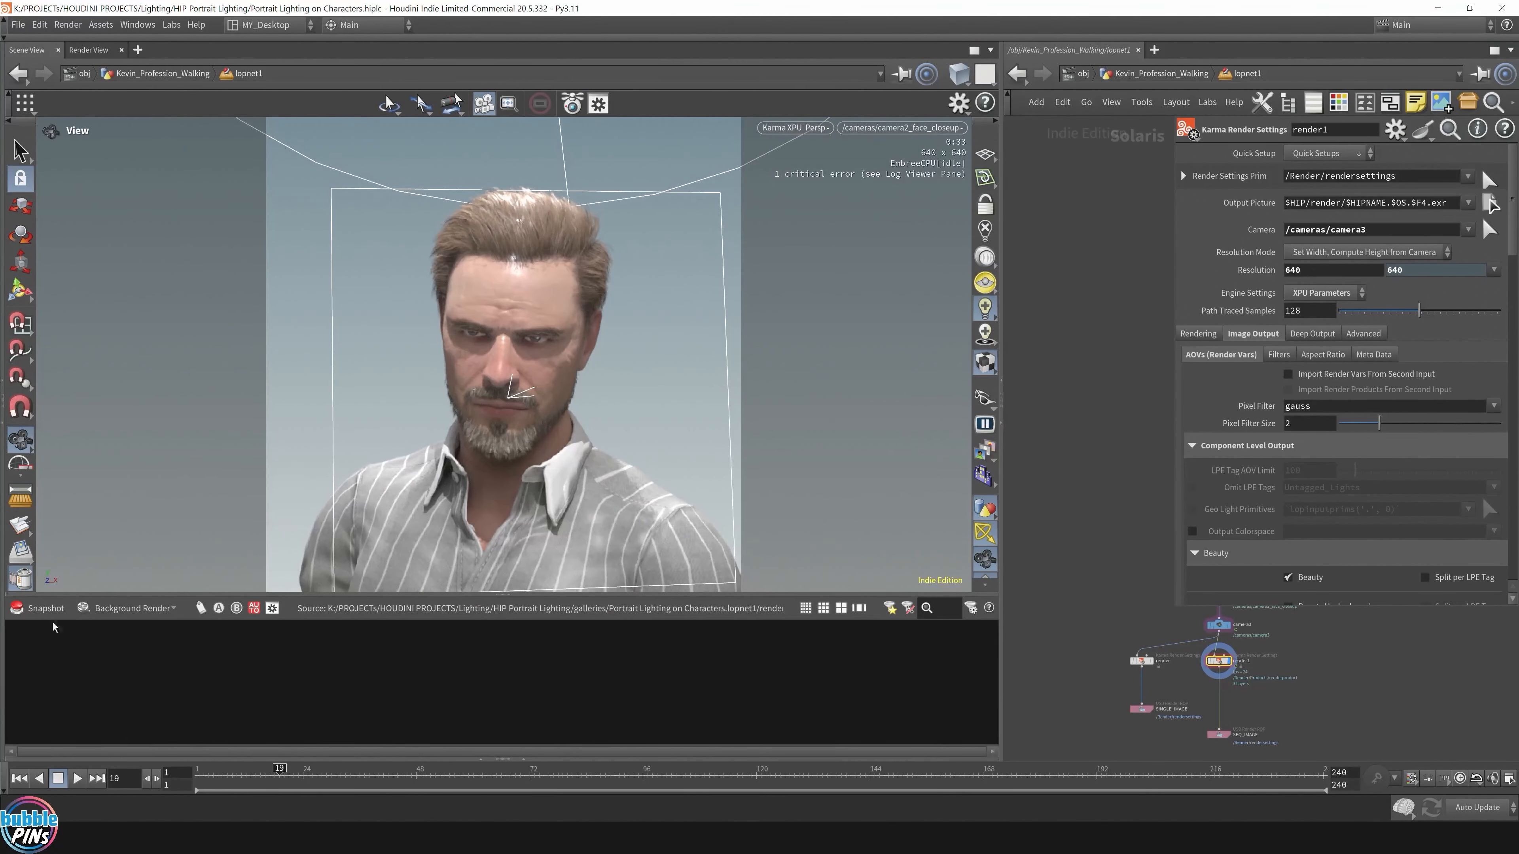
# Step: Snapshot the current render, then bypass arealight1, transform1 and lightlinker1
pyautogui.click(43, 612)
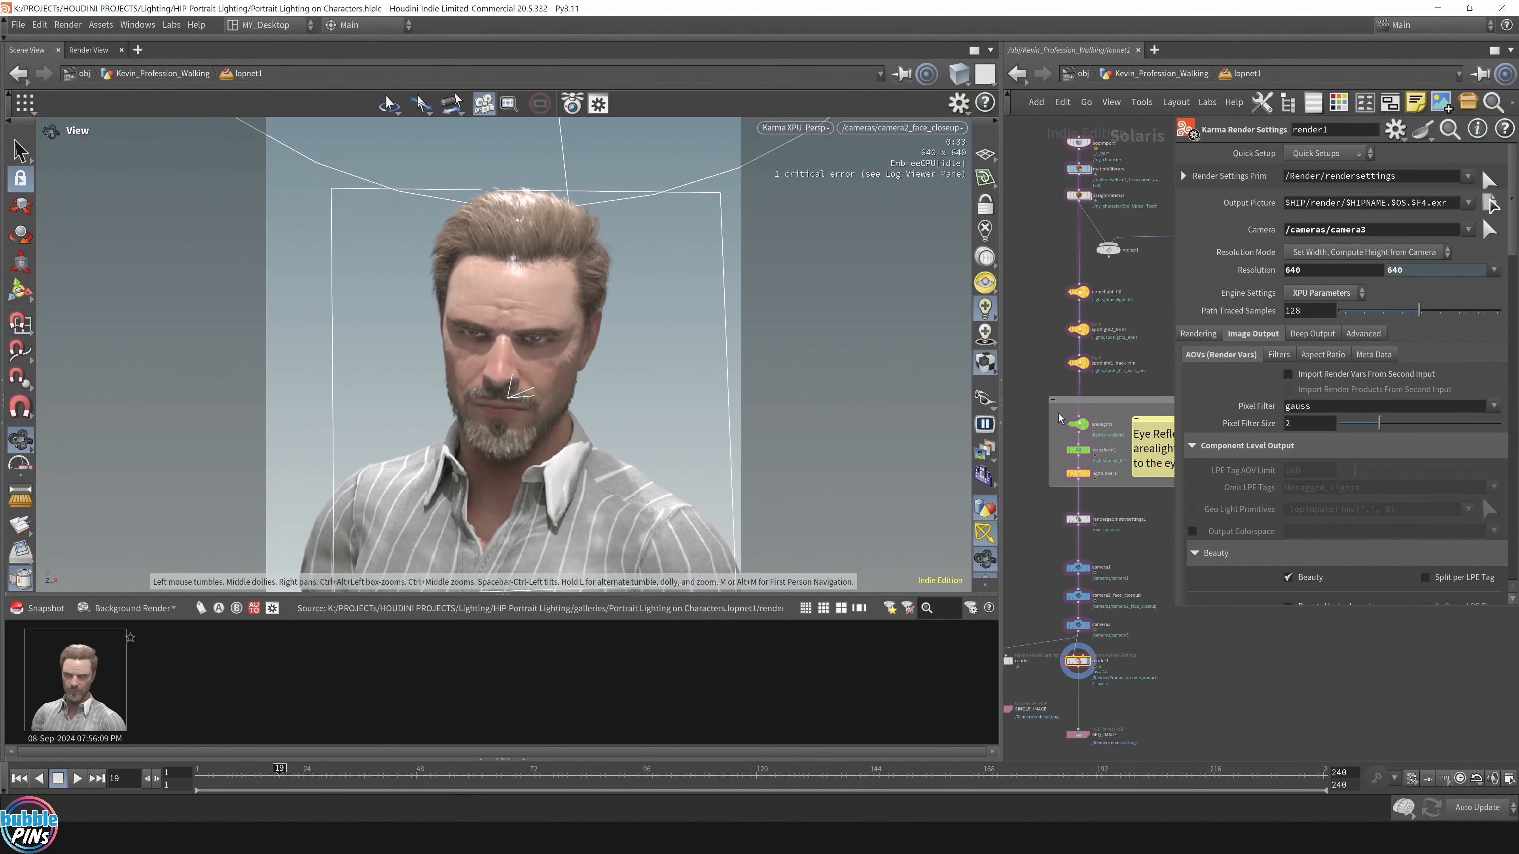
pyautogui.moveTo(1058, 410); pyautogui.dragTo(1101, 481)
pyautogui.press('b')
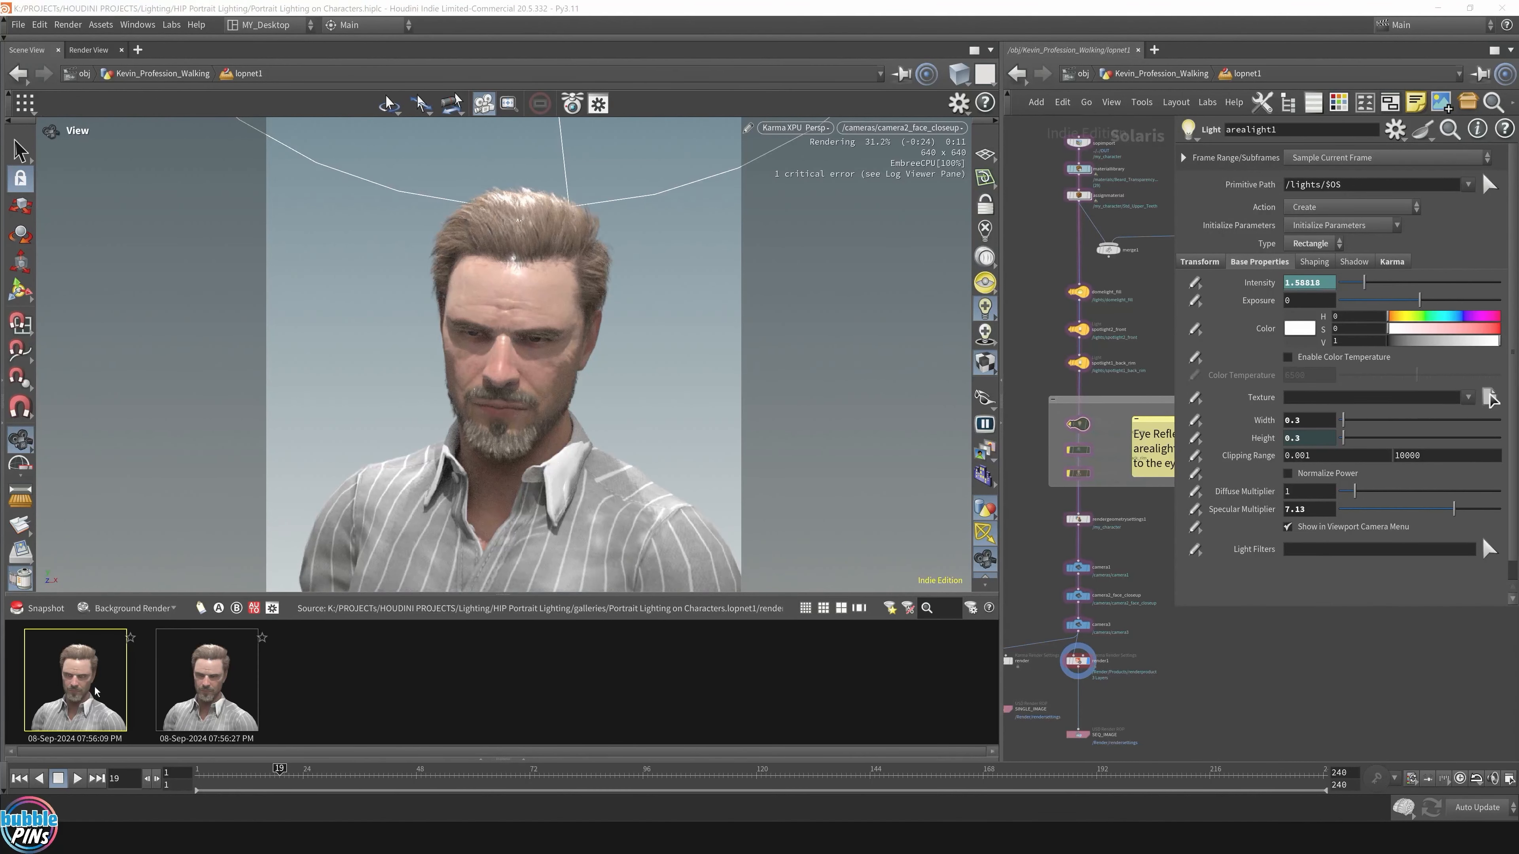
# Step: Float and enlarge the Render Gallery, then compare the two face snapshots
pyautogui.click(971, 608)
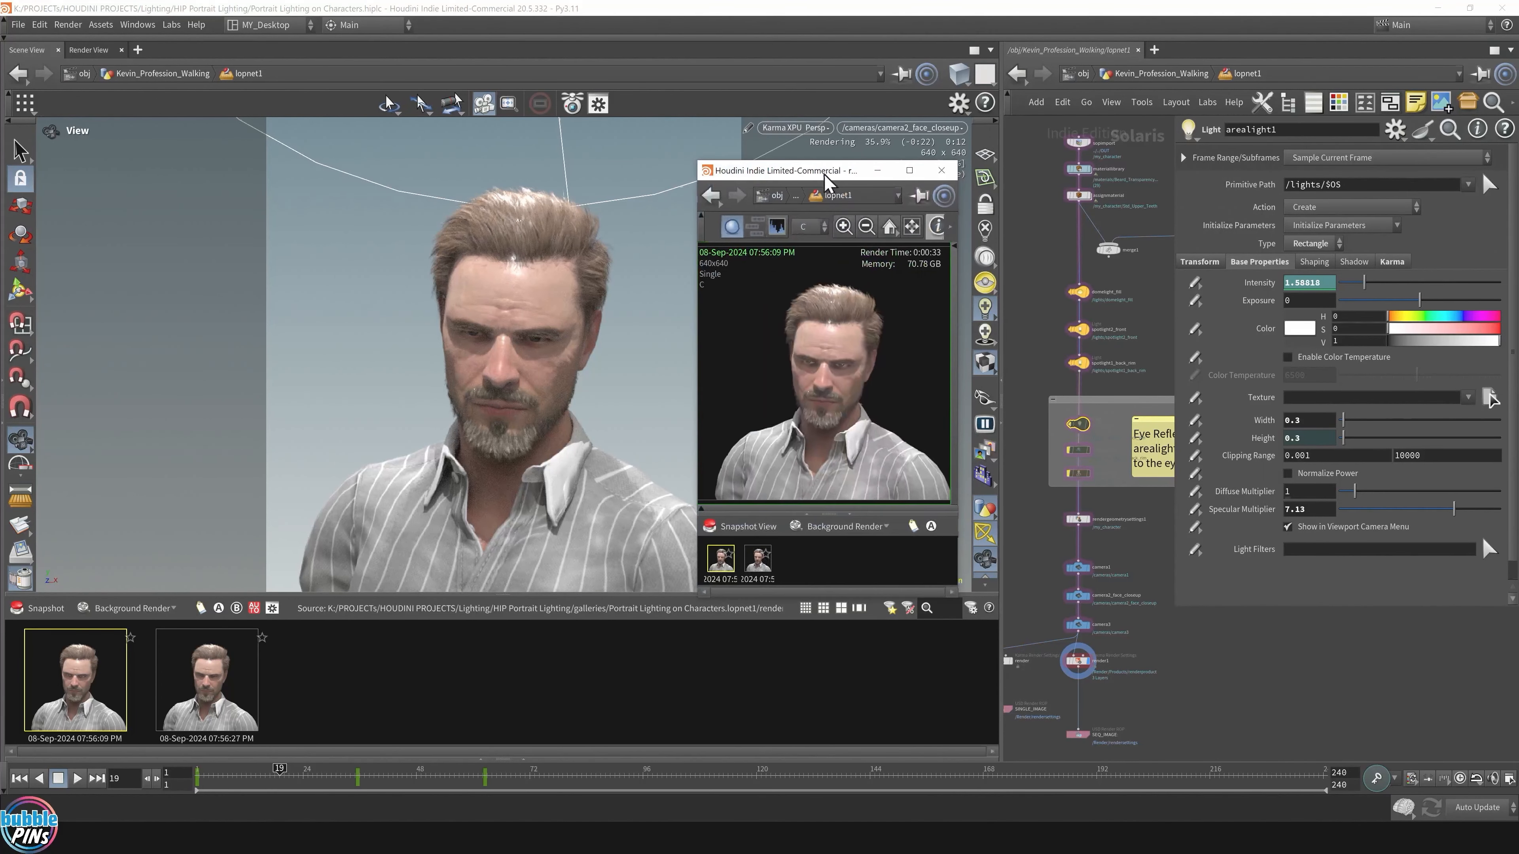
pyautogui.moveTo(956, 592); pyautogui.dragTo(1262, 766)
pyautogui.scroll(3, 988, 516)
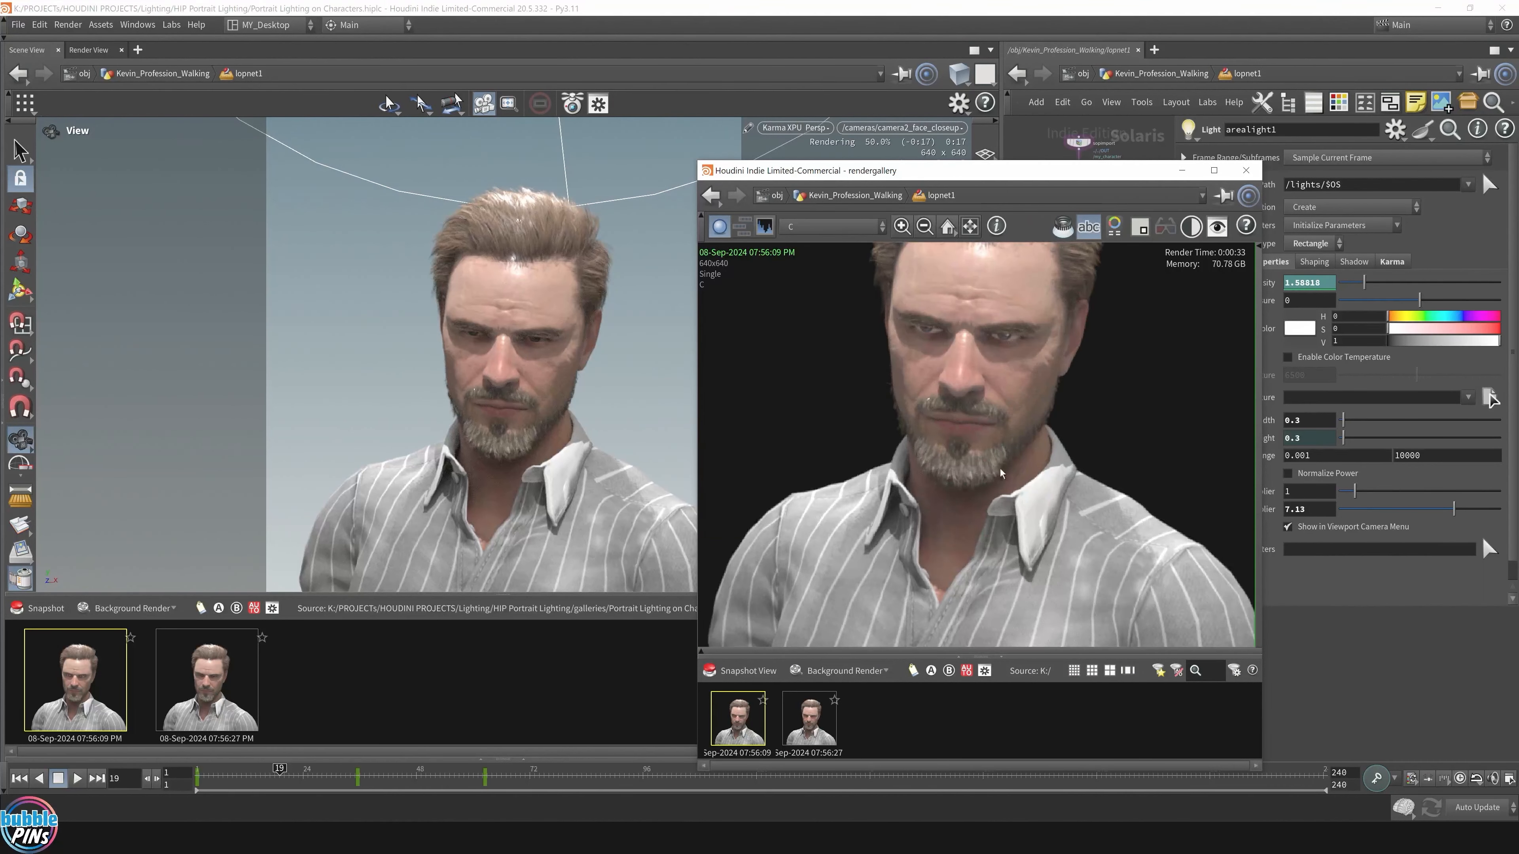
pyautogui.scroll(2, 988, 524)
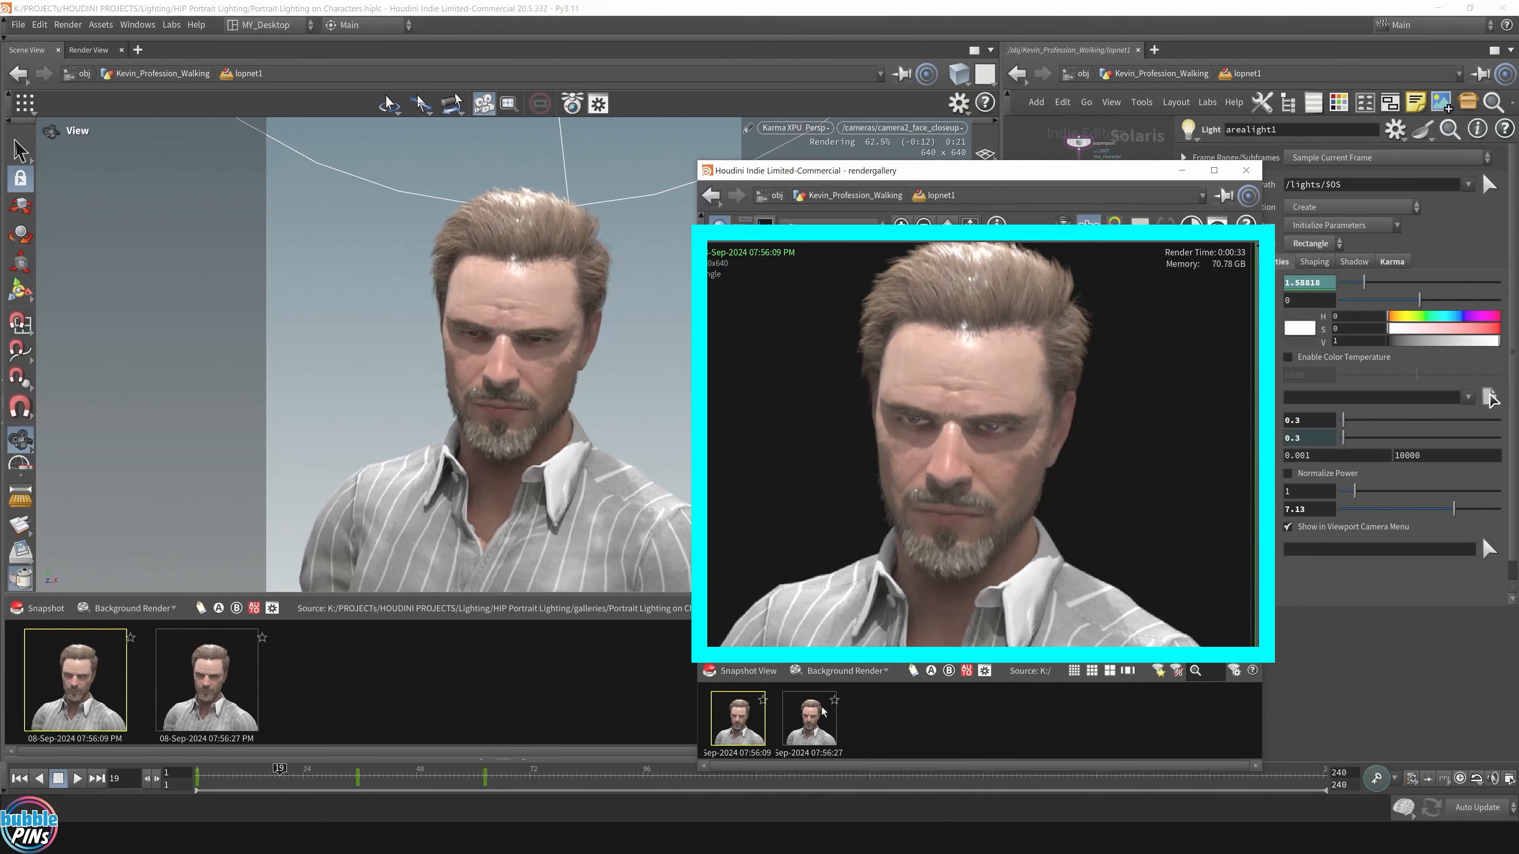
pyautogui.click(816, 731)
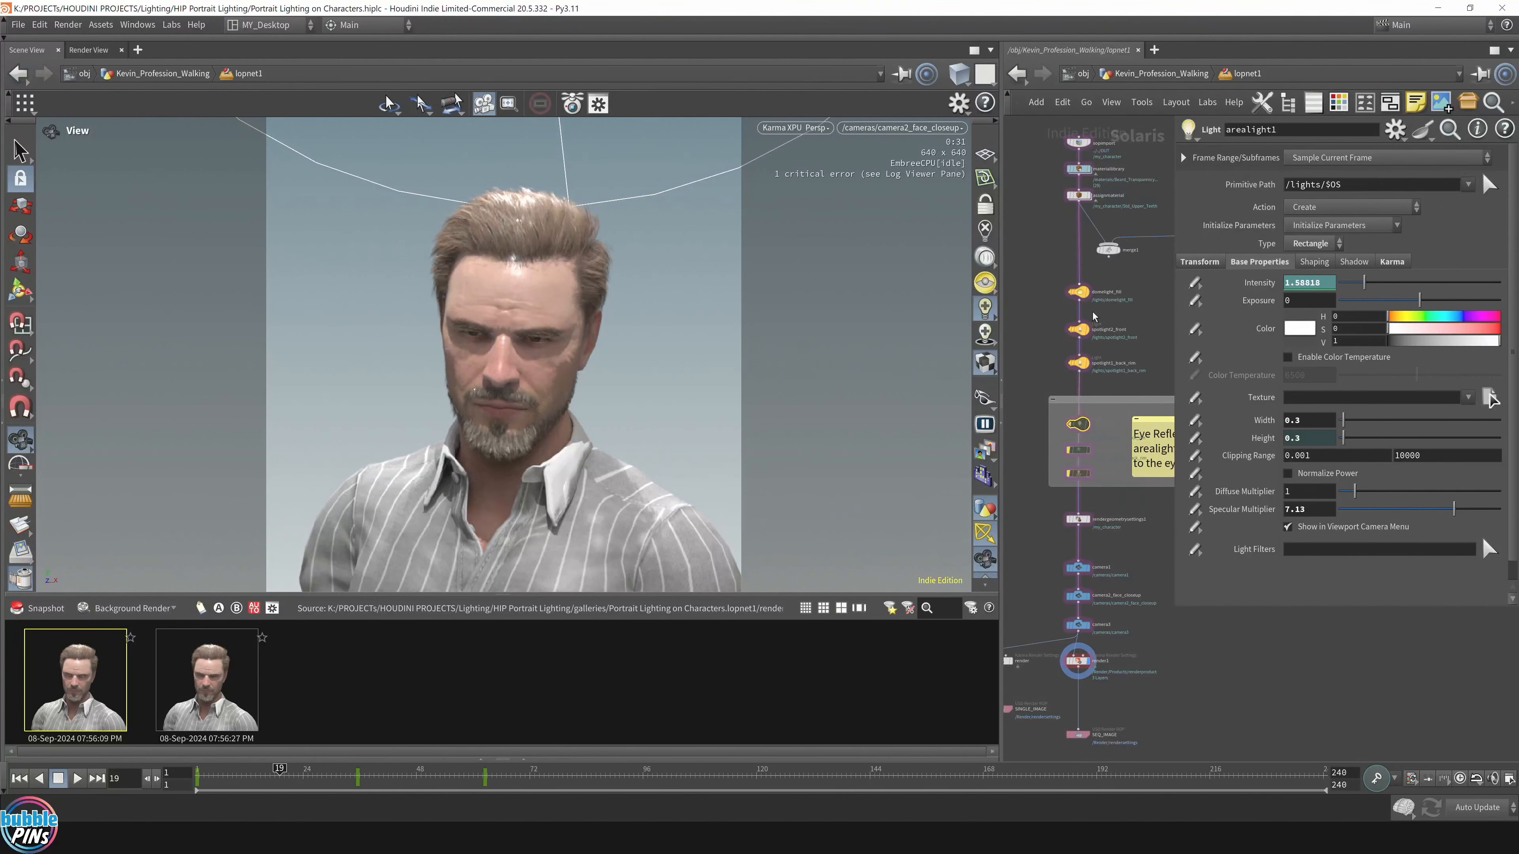
# Step: Remove bypass from arealight1, transform1 and lightlinker1, then select arealight1
pyautogui.moveTo(1105, 419); pyautogui.dragTo(1063, 488)
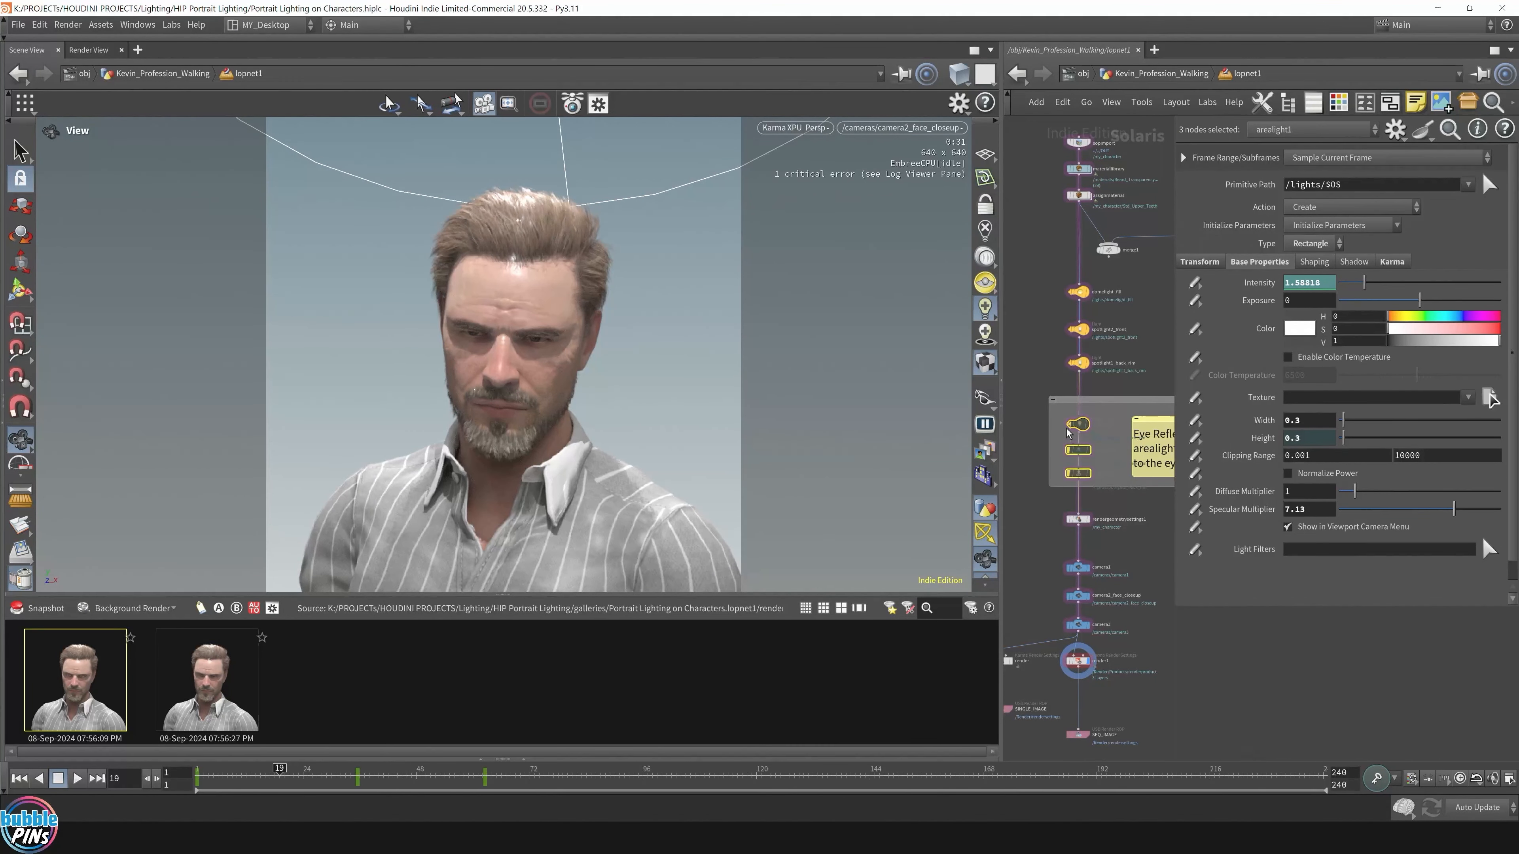
pyautogui.click(1077, 425)
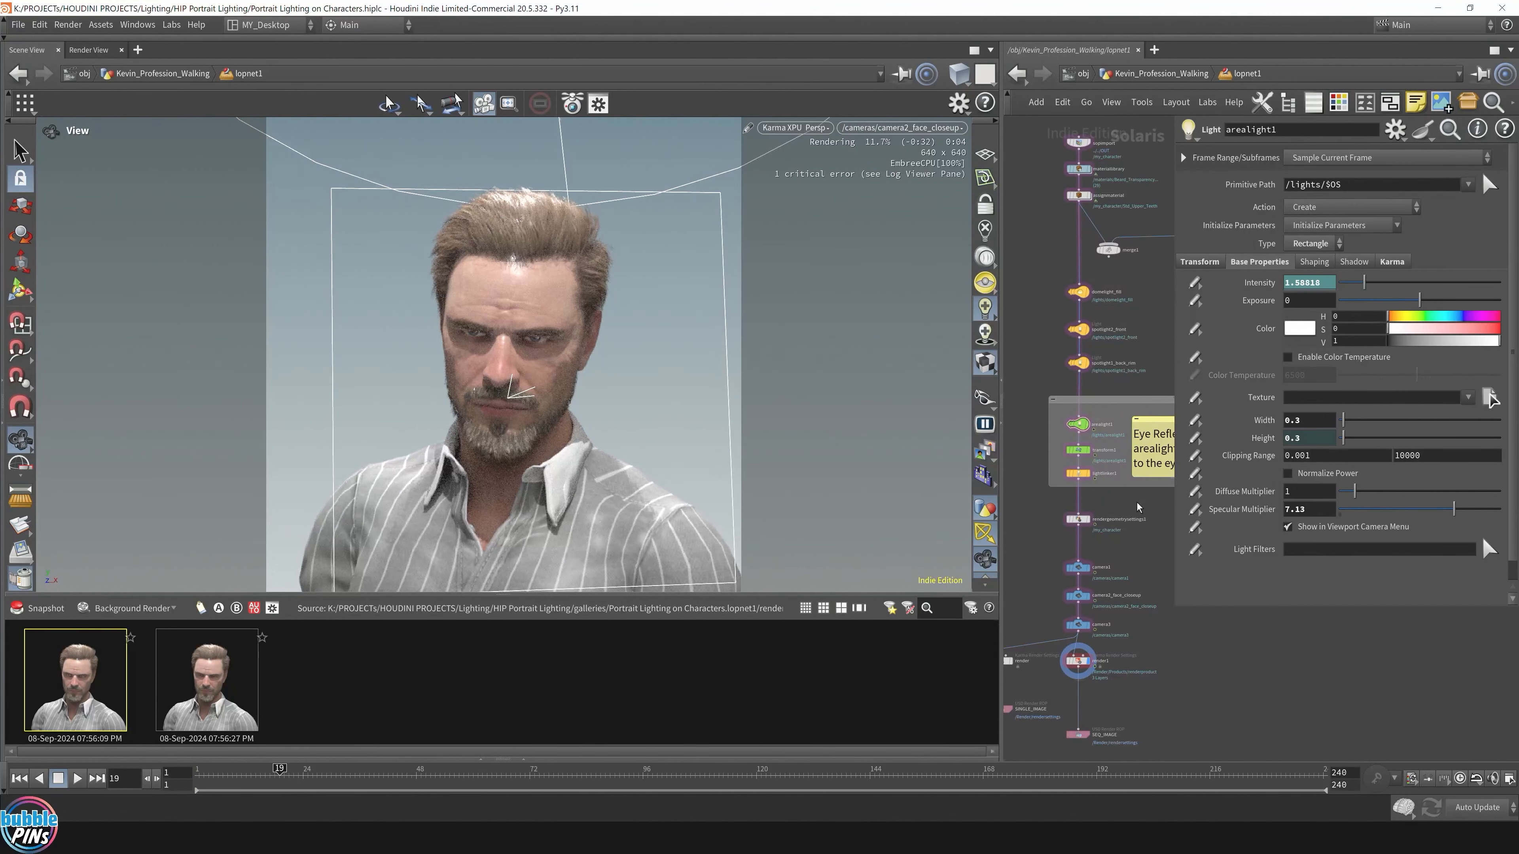
pyautogui.scroll(-5, 594, 380)
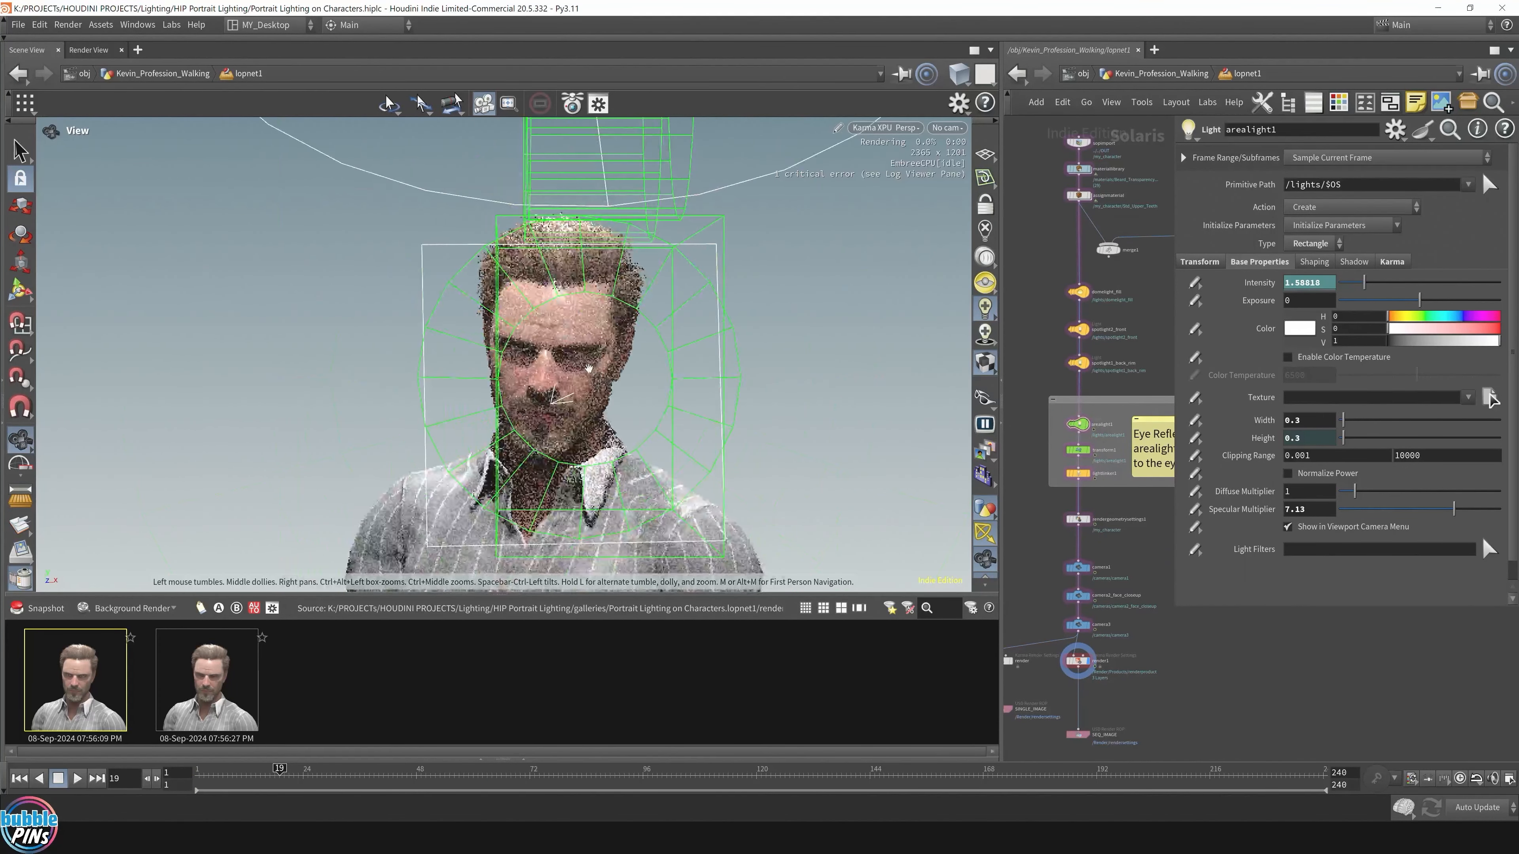
pyautogui.scroll(1, 589, 369)
pyautogui.scroll(3, 589, 368)
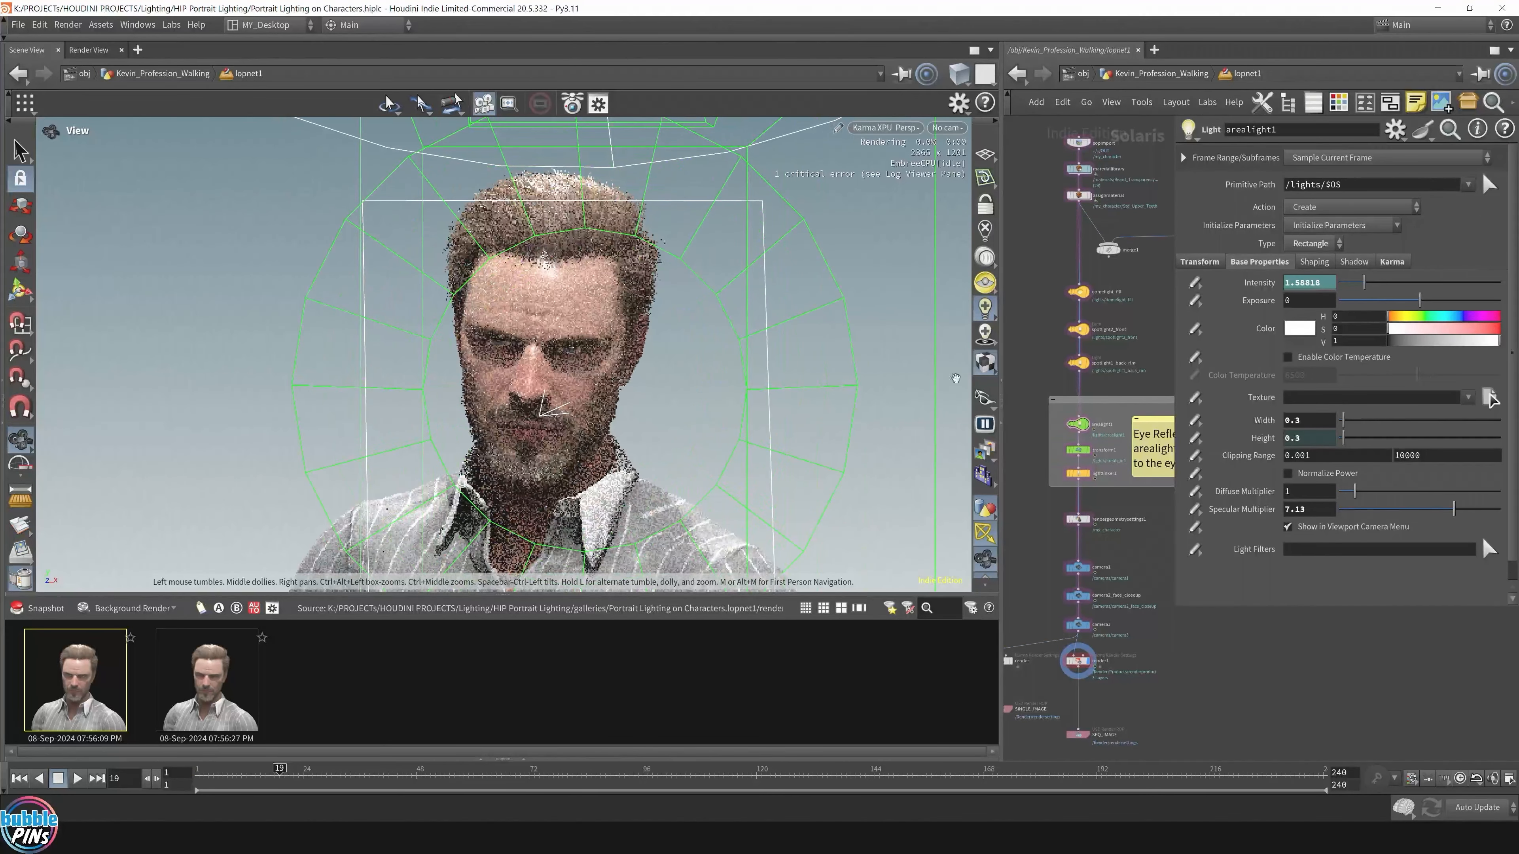
pyautogui.scroll(1, 1132, 428)
pyautogui.scroll(5, 1065, 419)
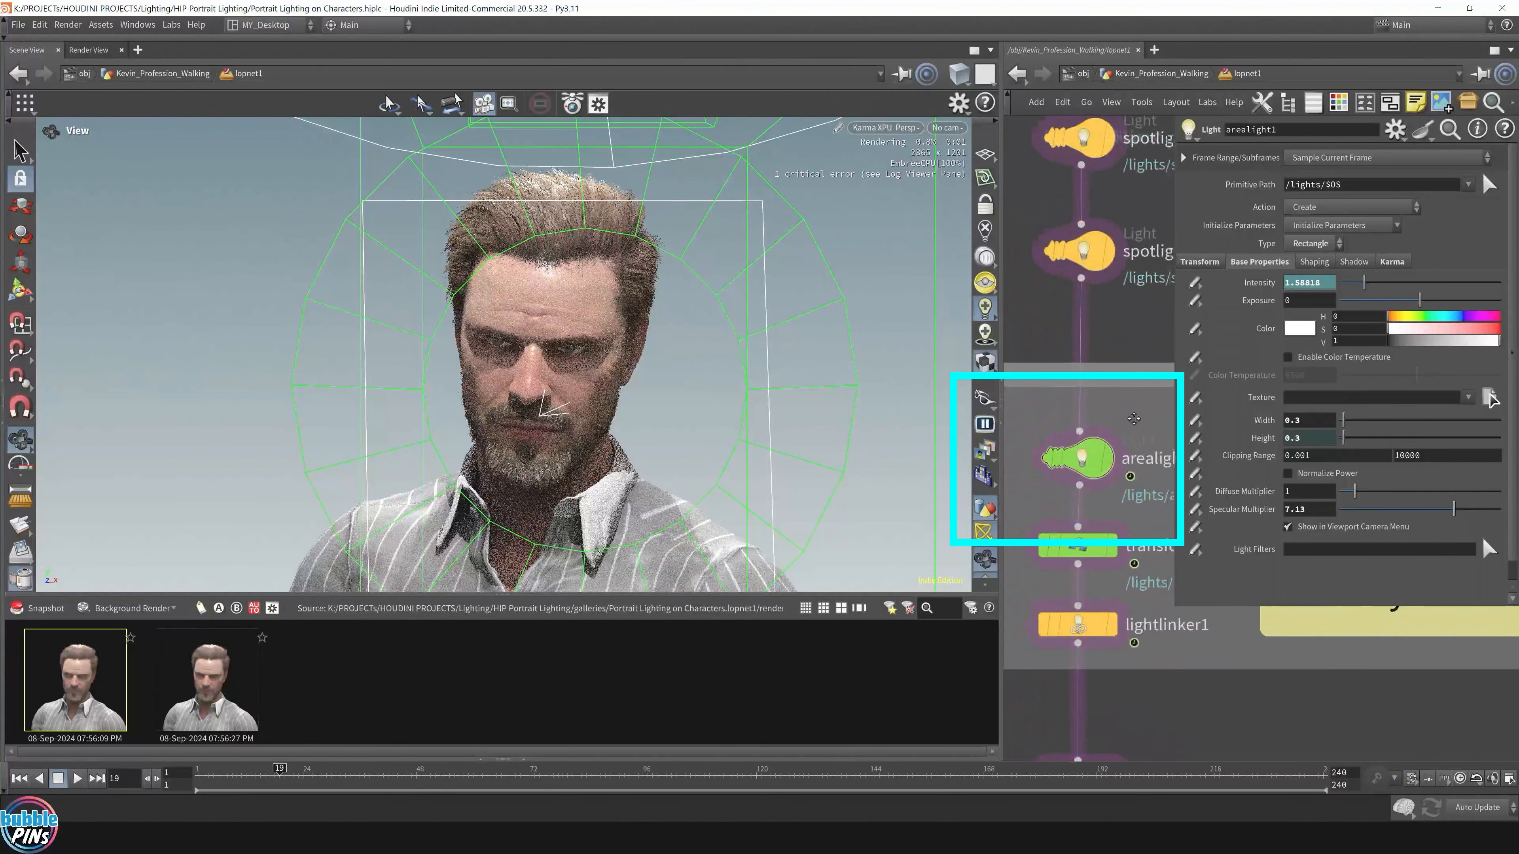
# Step: Enlarge the network box around the light nodes and show lightlinker1's Light Linker settings
pyautogui.moveTo(1039, 492); pyautogui.dragTo(1037, 493)
pyautogui.moveTo(1135, 411); pyautogui.dragTo(1102, 416, button='middle')
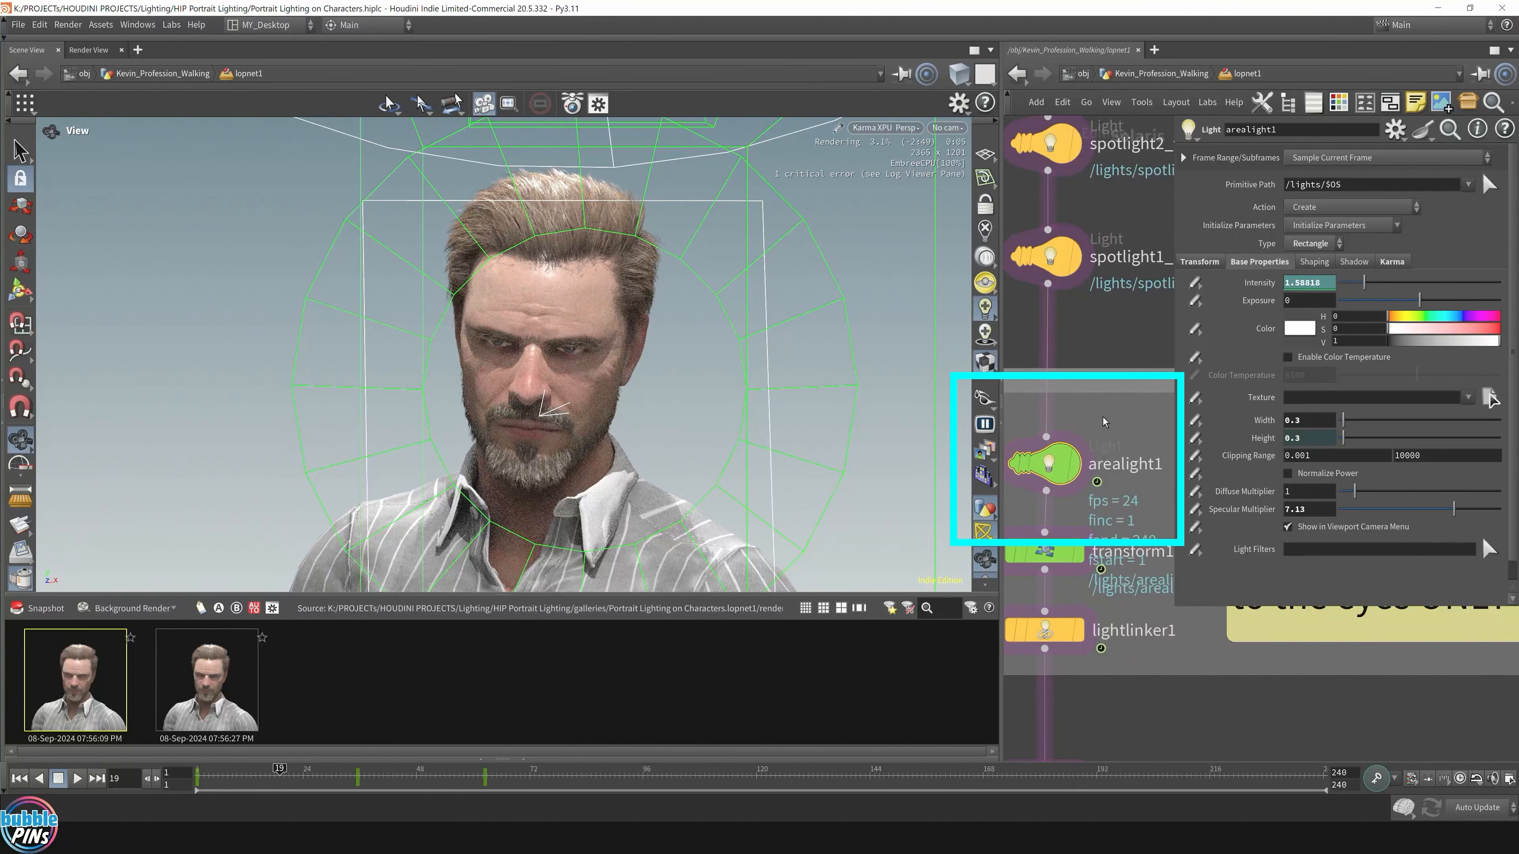
pyautogui.moveTo(1177, 674); pyautogui.dragTo(1177, 706)
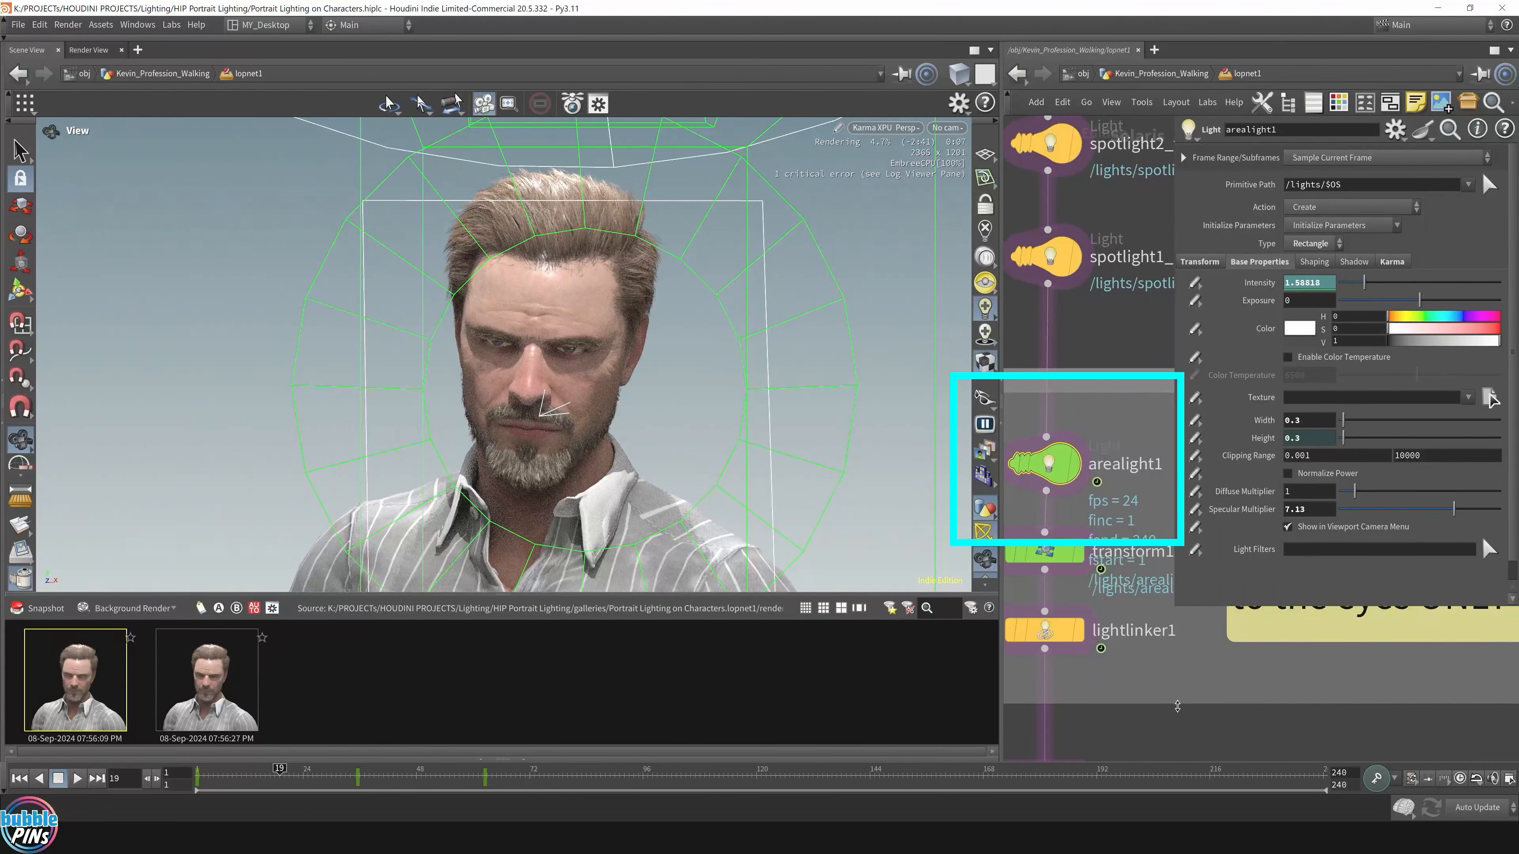
pyautogui.click(1045, 633)
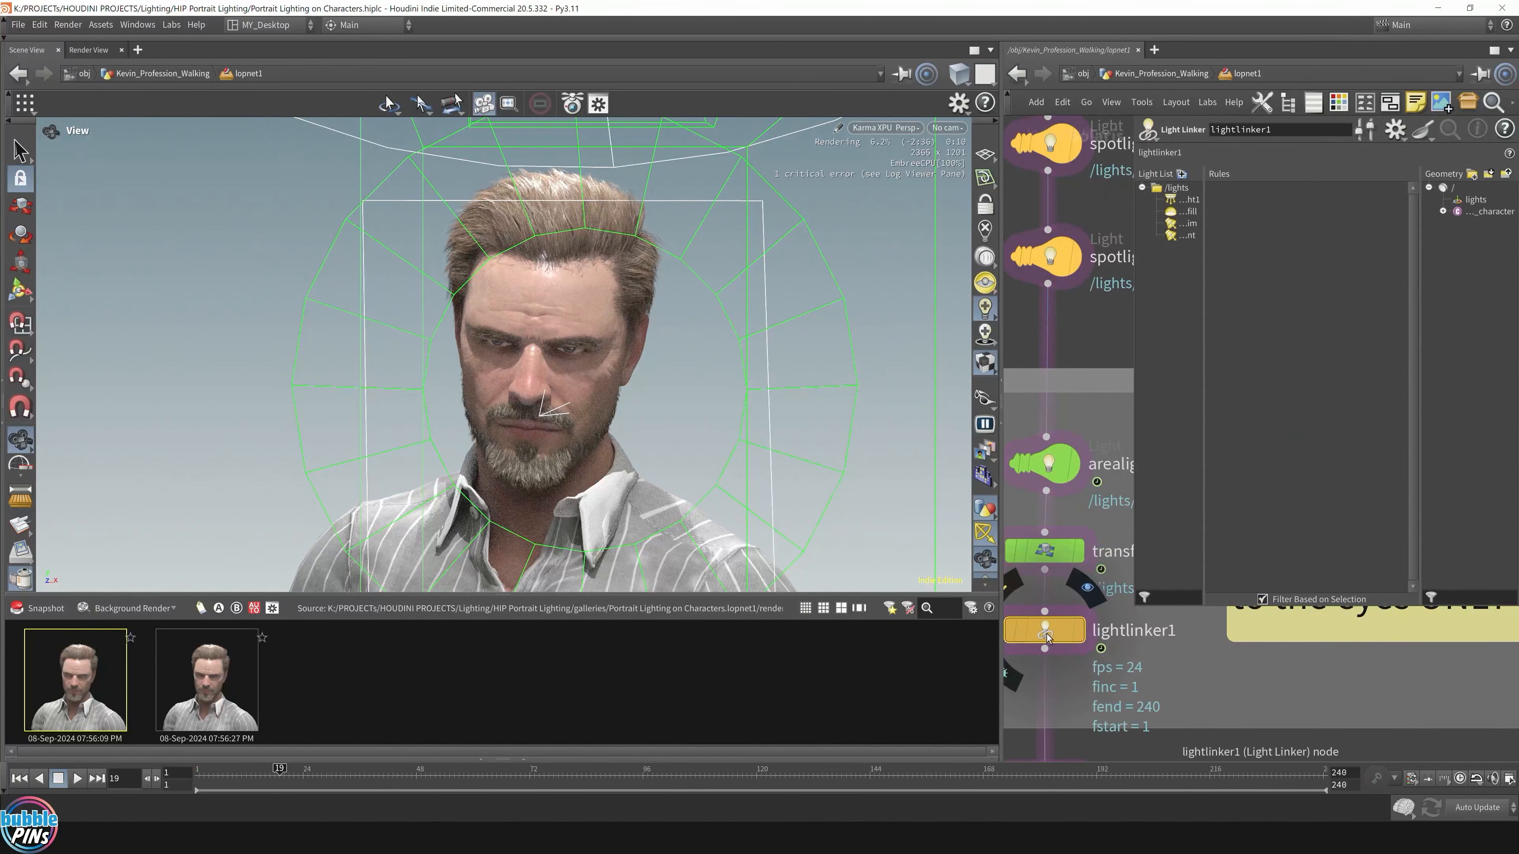
# Step: Review arealight1's cornea-only linking rules, bypass lightlinker1, and view the render snapshots
pyautogui.click(1187, 189)
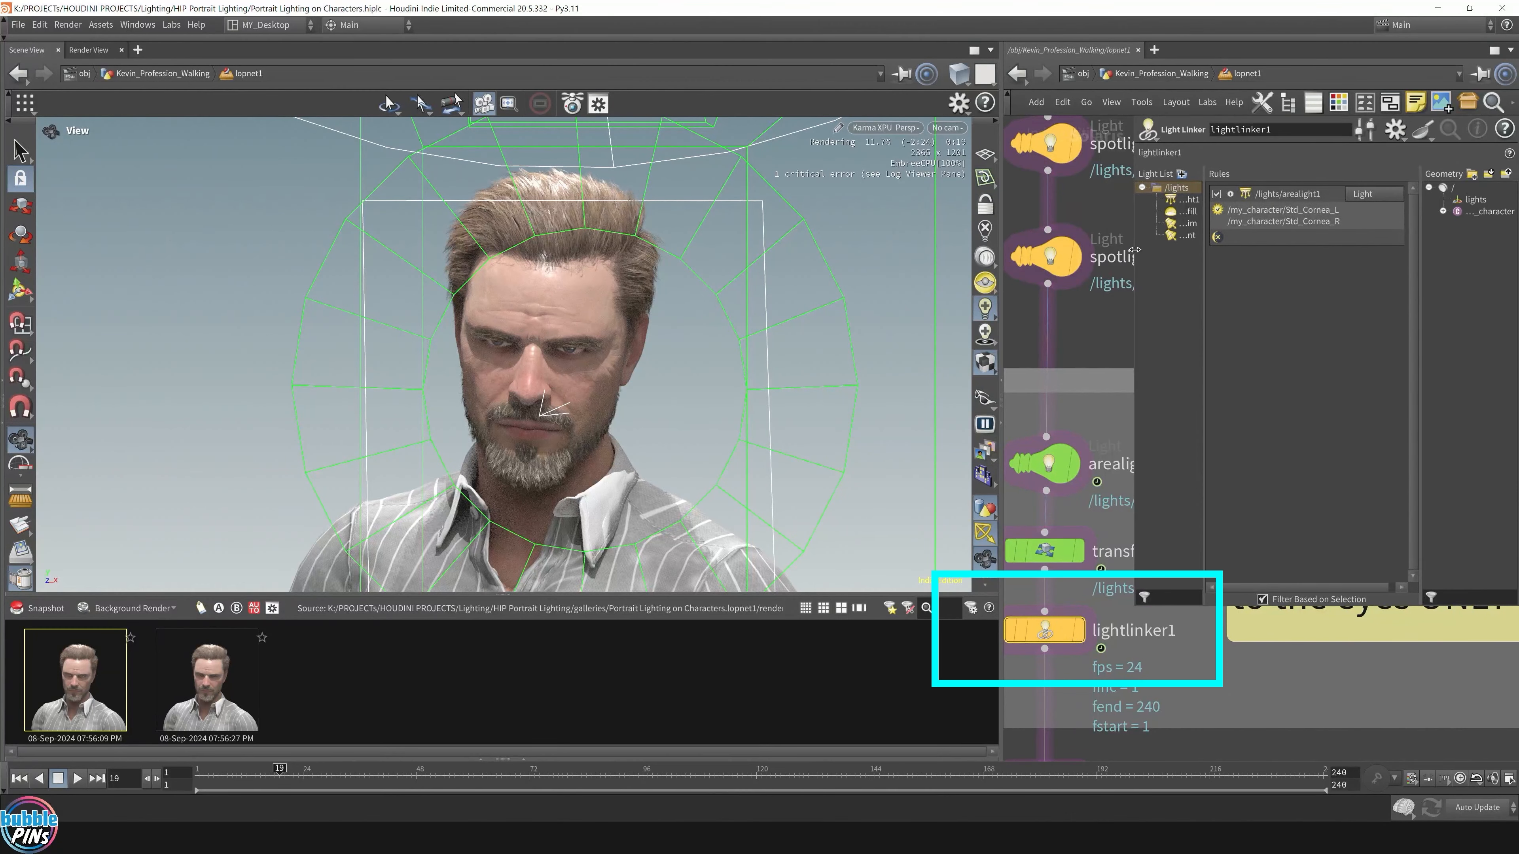
pyautogui.moveTo(1135, 249); pyautogui.dragTo(742, 264)
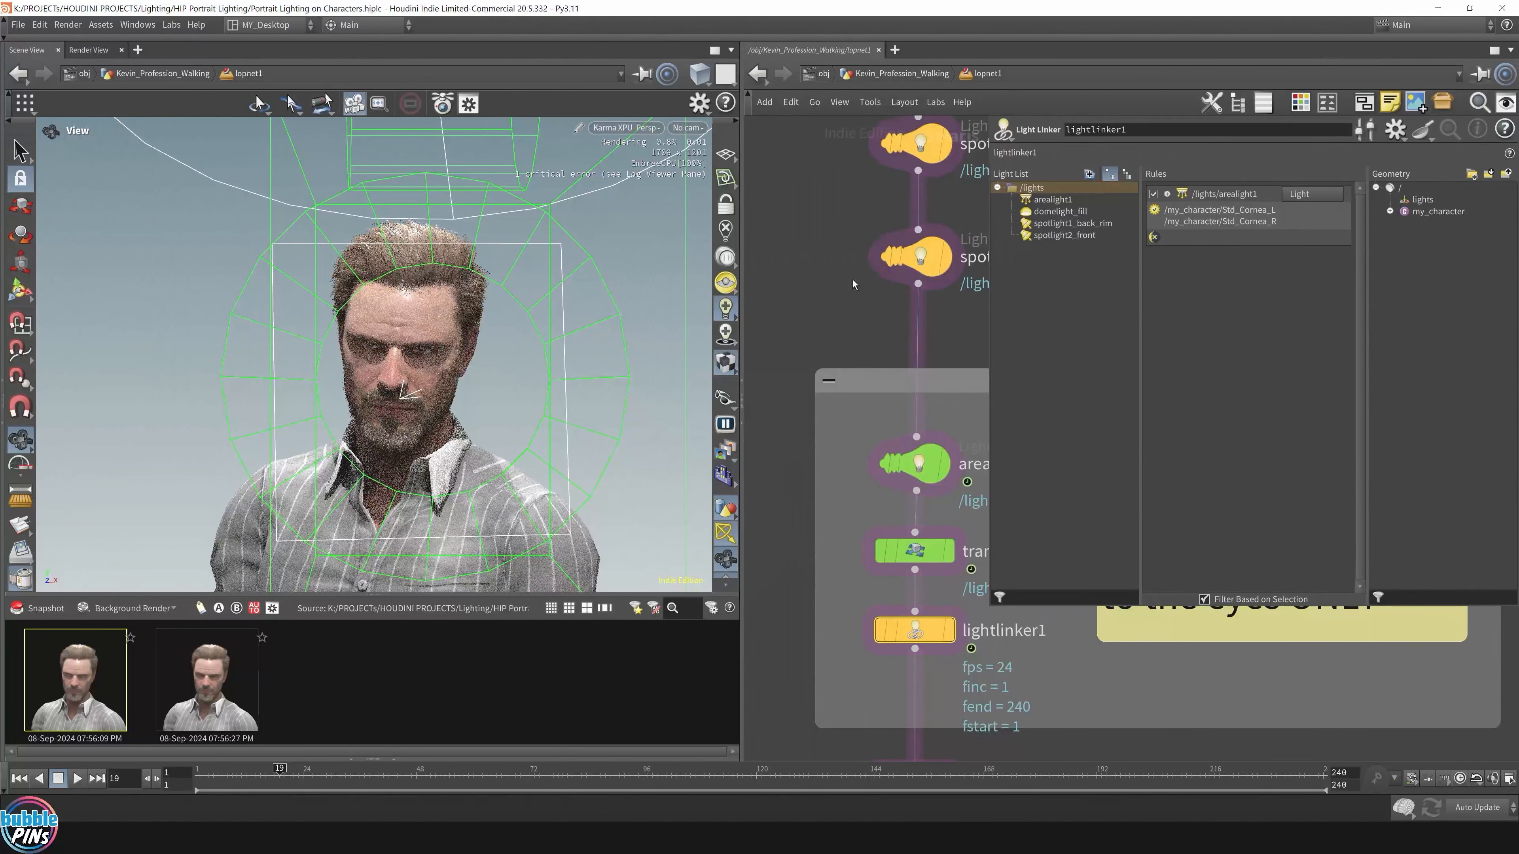
pyautogui.moveTo(853, 284); pyautogui.dragTo(798, 294, button='middle')
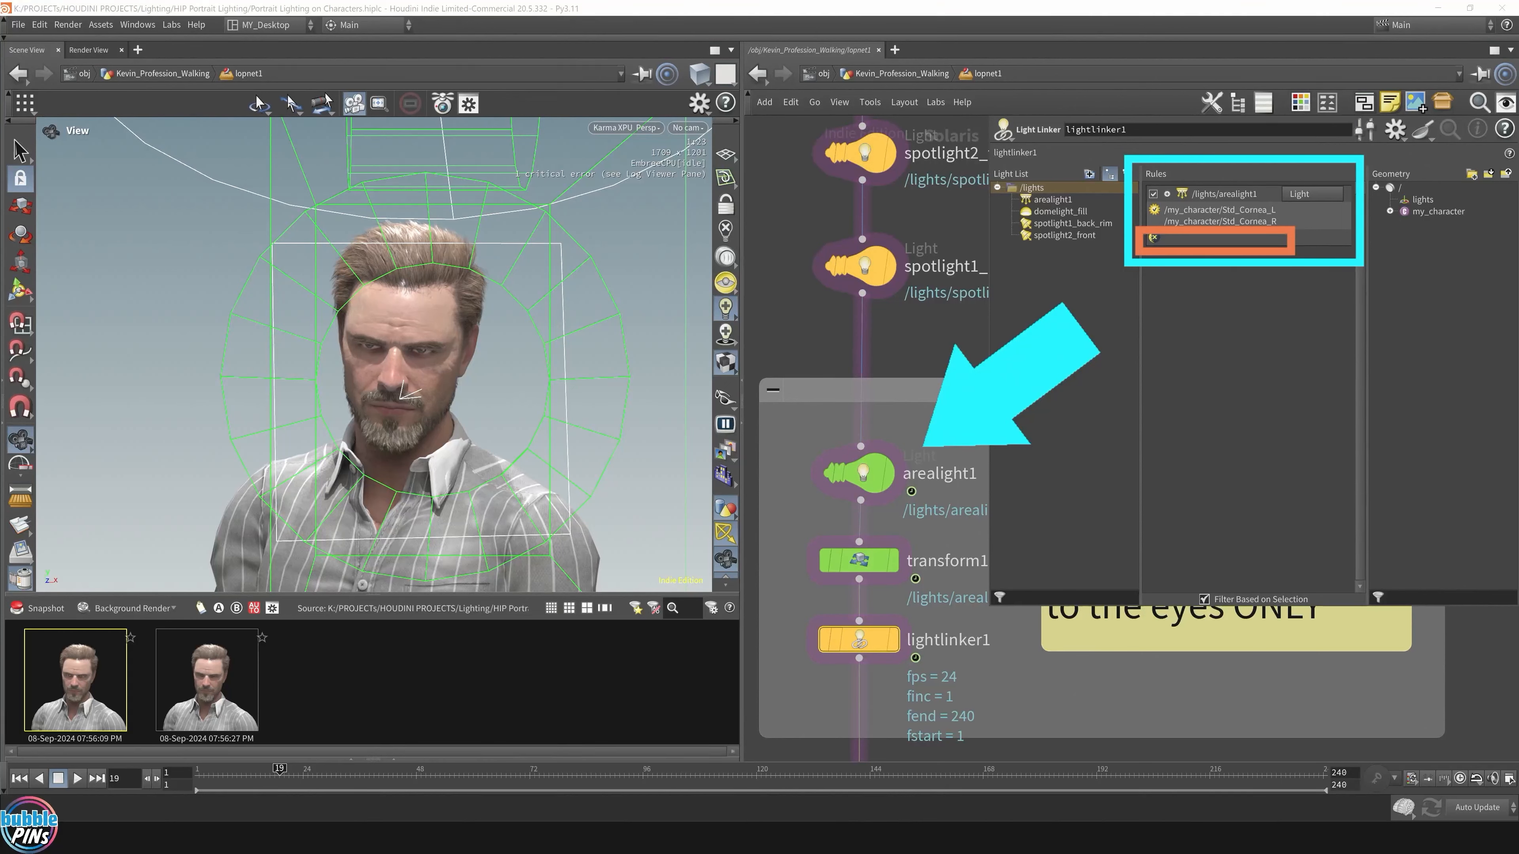
pyautogui.click(827, 644)
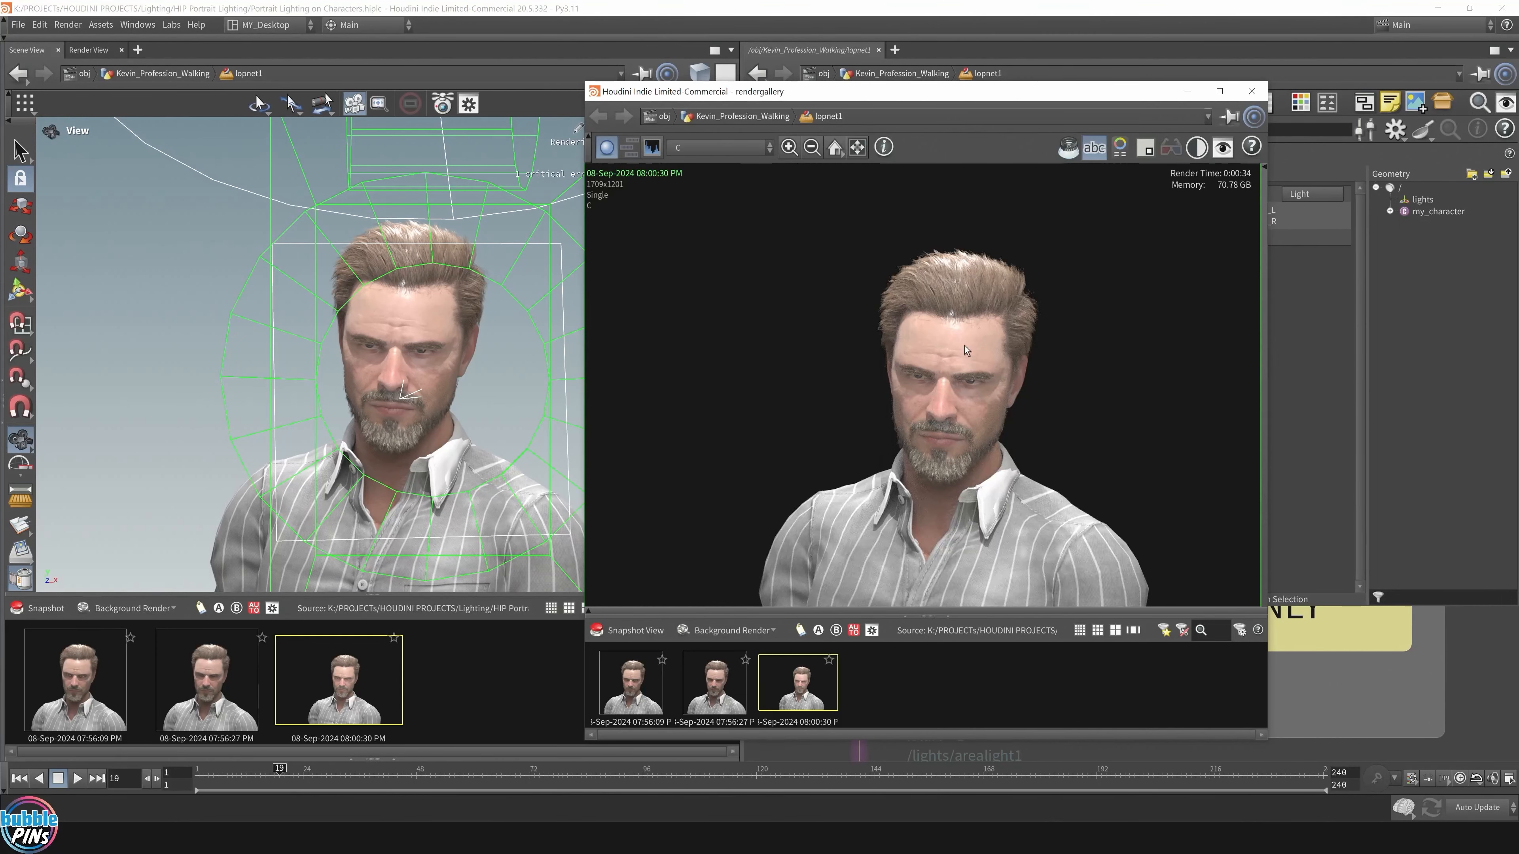
pyautogui.click(631, 682)
# Step: Flip between the first and third snapshots, zoomed in on the face, to compare lighting
pyautogui.moveTo(938, 459); pyautogui.dragTo(945, 521, button='middle')
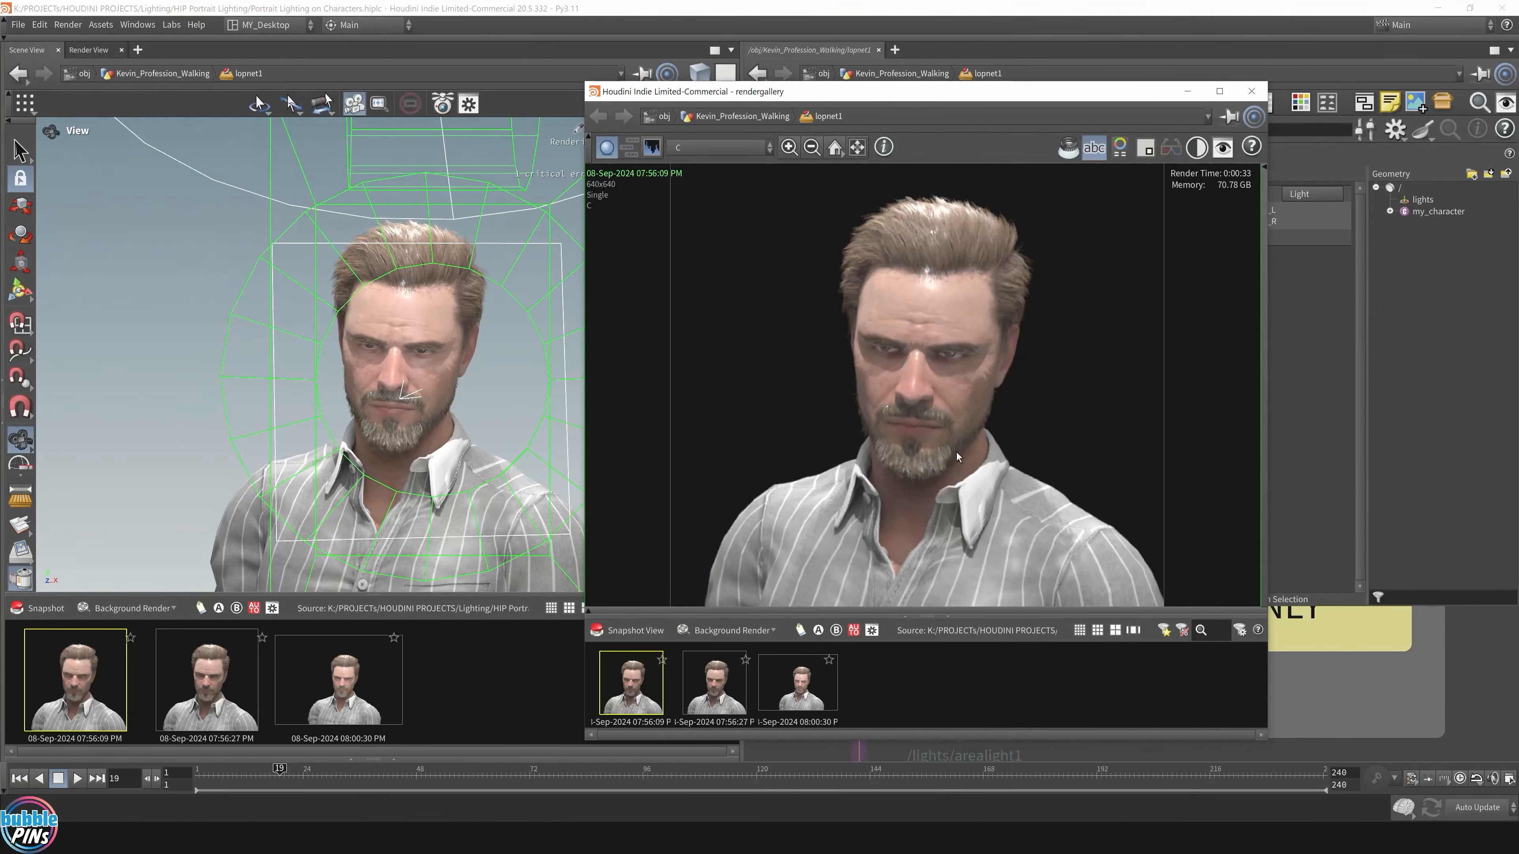
pyautogui.click(798, 684)
pyautogui.click(630, 685)
pyautogui.moveTo(801, 490); pyautogui.dragTo(1056, 423, button='middle')
pyautogui.scroll(5, 1045, 389)
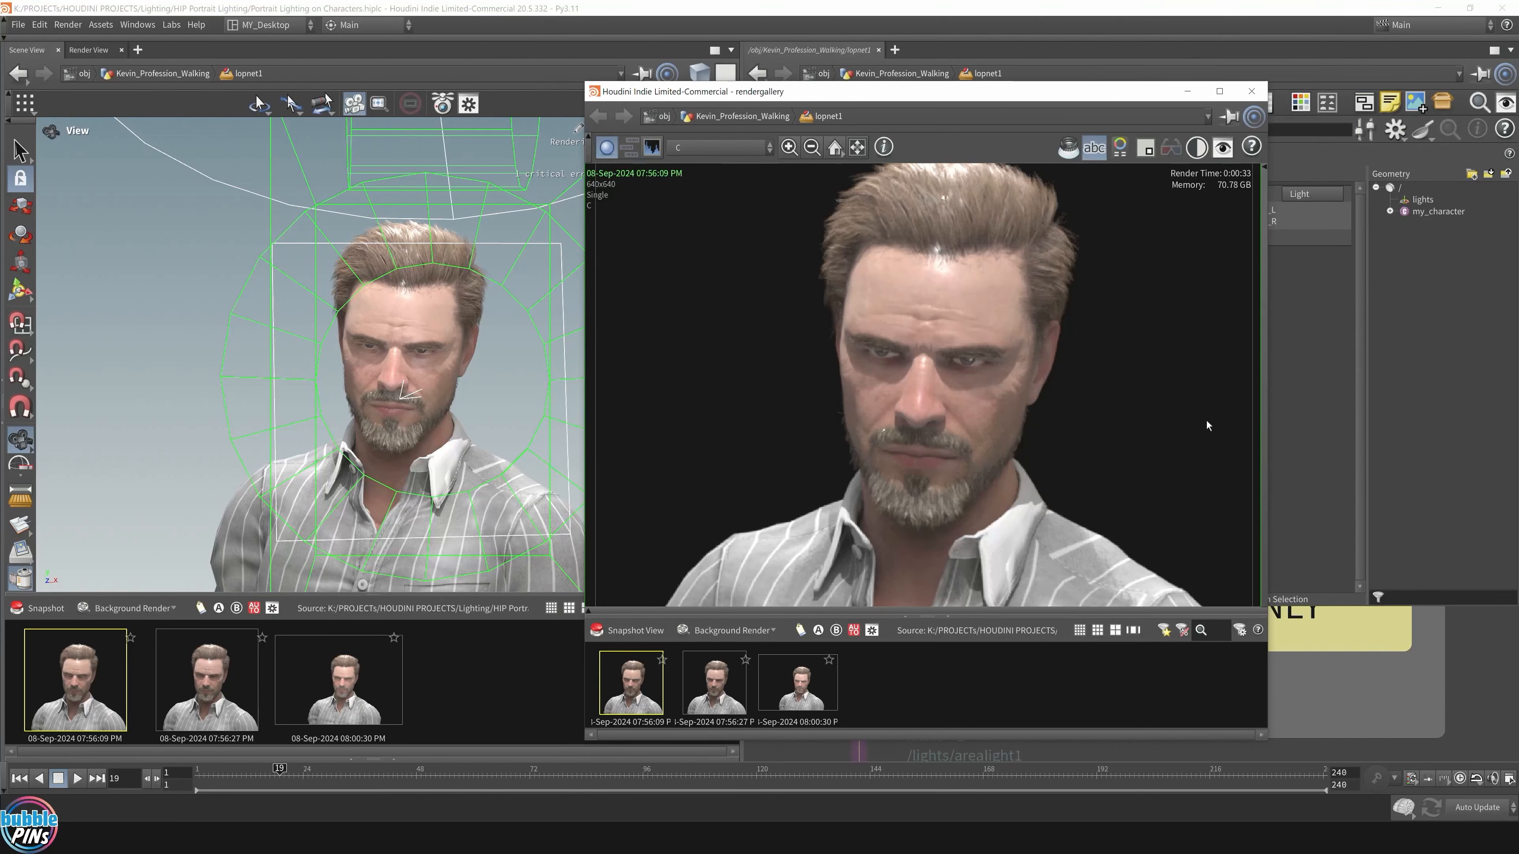
pyautogui.click(801, 703)
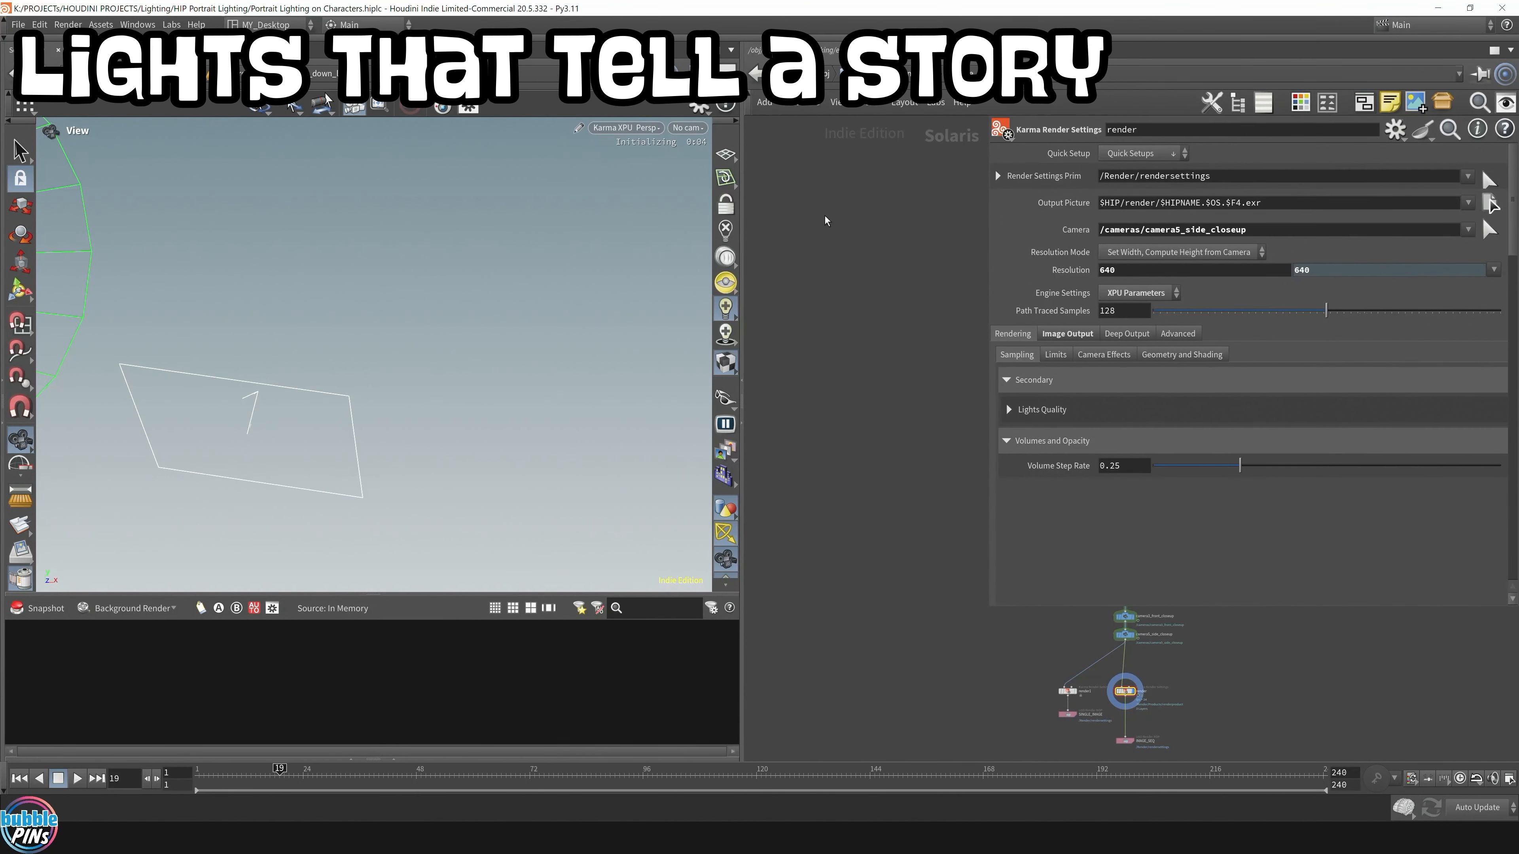
# Step: Close the snapshot gallery and enlarge the viewport and network view at the parameter panel's expense
pyautogui.moveTo(315, 417); pyautogui.dragTo(566, 397, button='middle')
pyautogui.click(13, 581)
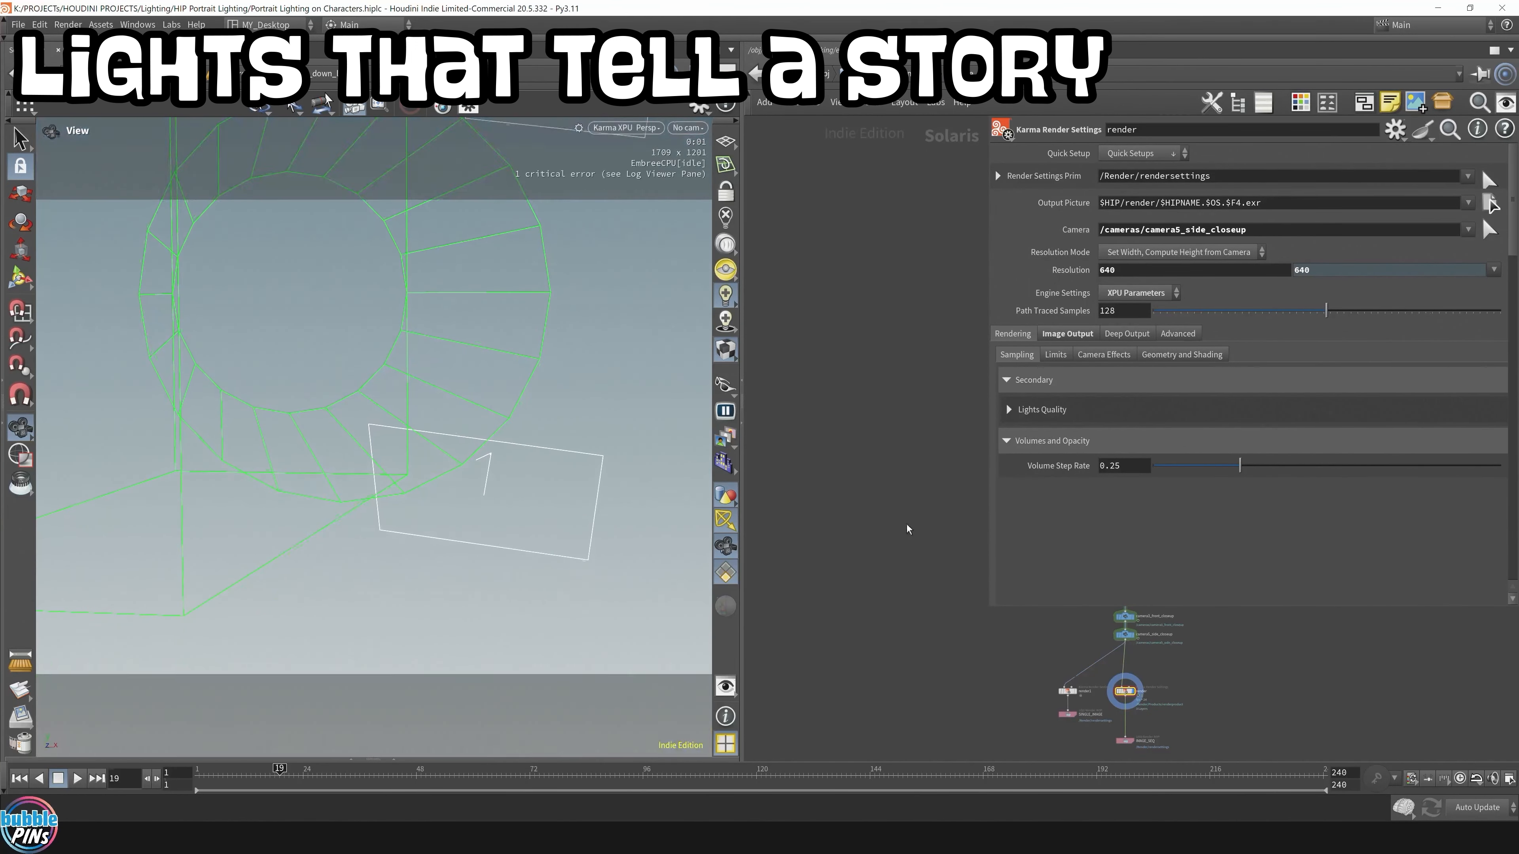
pyautogui.moveTo(981, 518); pyautogui.dragTo(765, 492, button='middle')
pyautogui.moveTo(992, 613); pyautogui.dragTo(1193, 581)
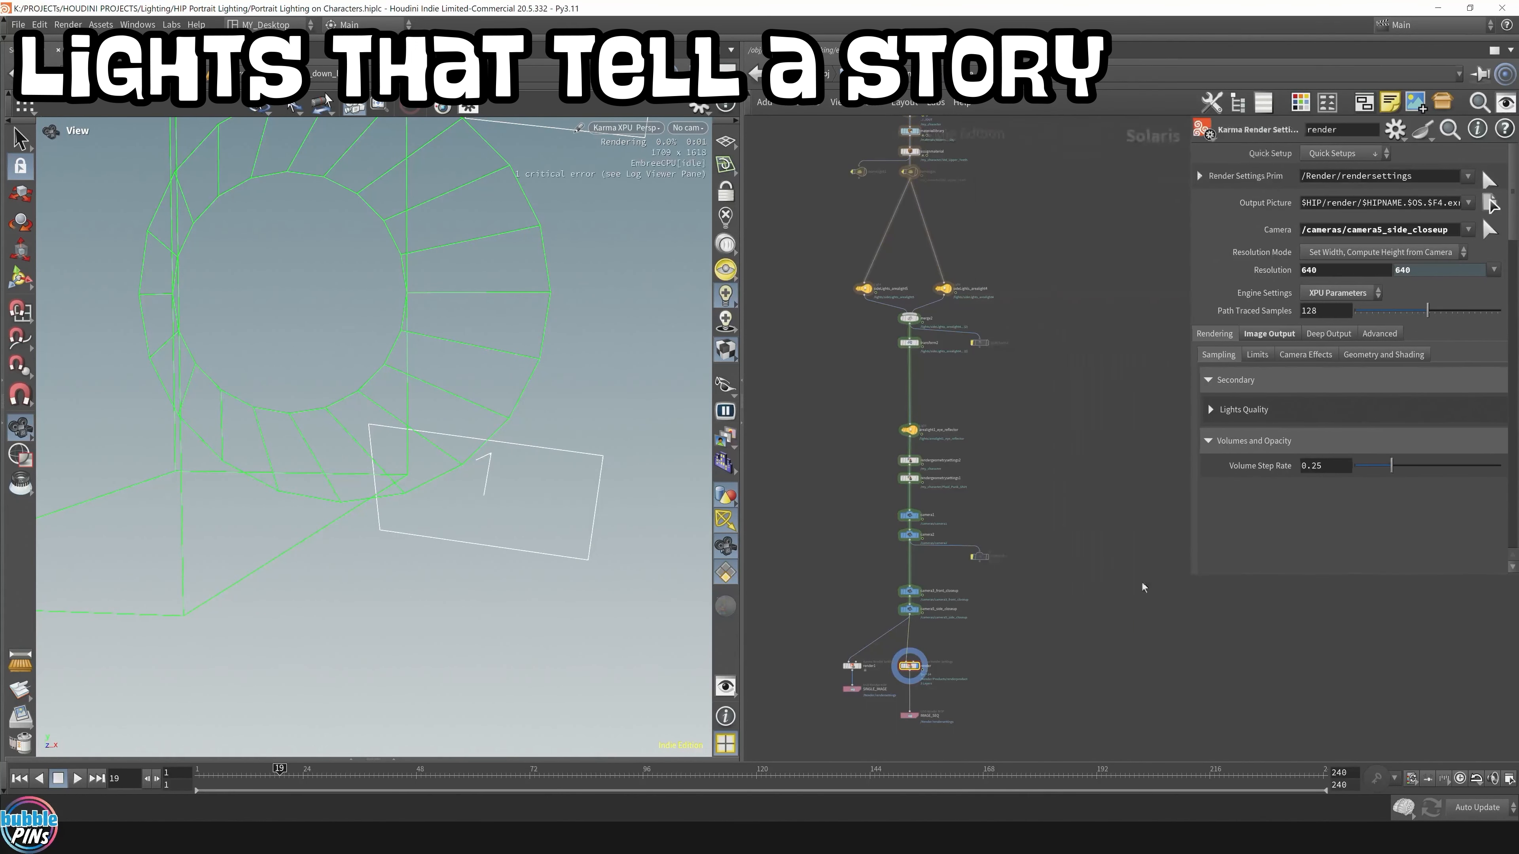
pyautogui.moveTo(1017, 575); pyautogui.dragTo(1193, 598, button='middle')
pyautogui.moveTo(742, 347); pyautogui.dragTo(1011, 344)
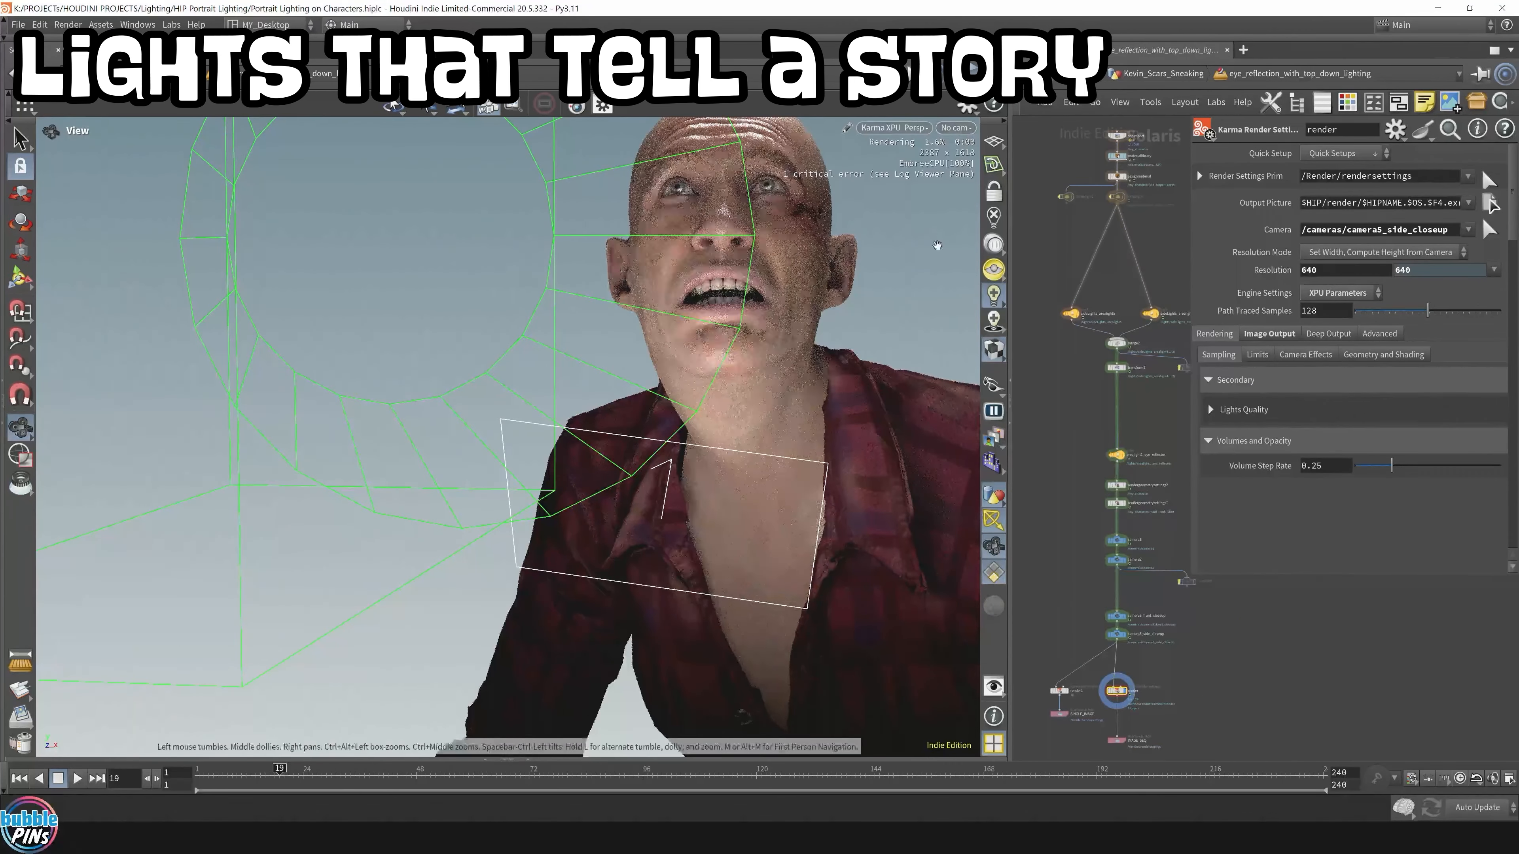
# Step: Look through camera3_front_closeup with Karma XPU and dolly in close on the face
pyautogui.click(956, 128)
pyautogui.click(1052, 191)
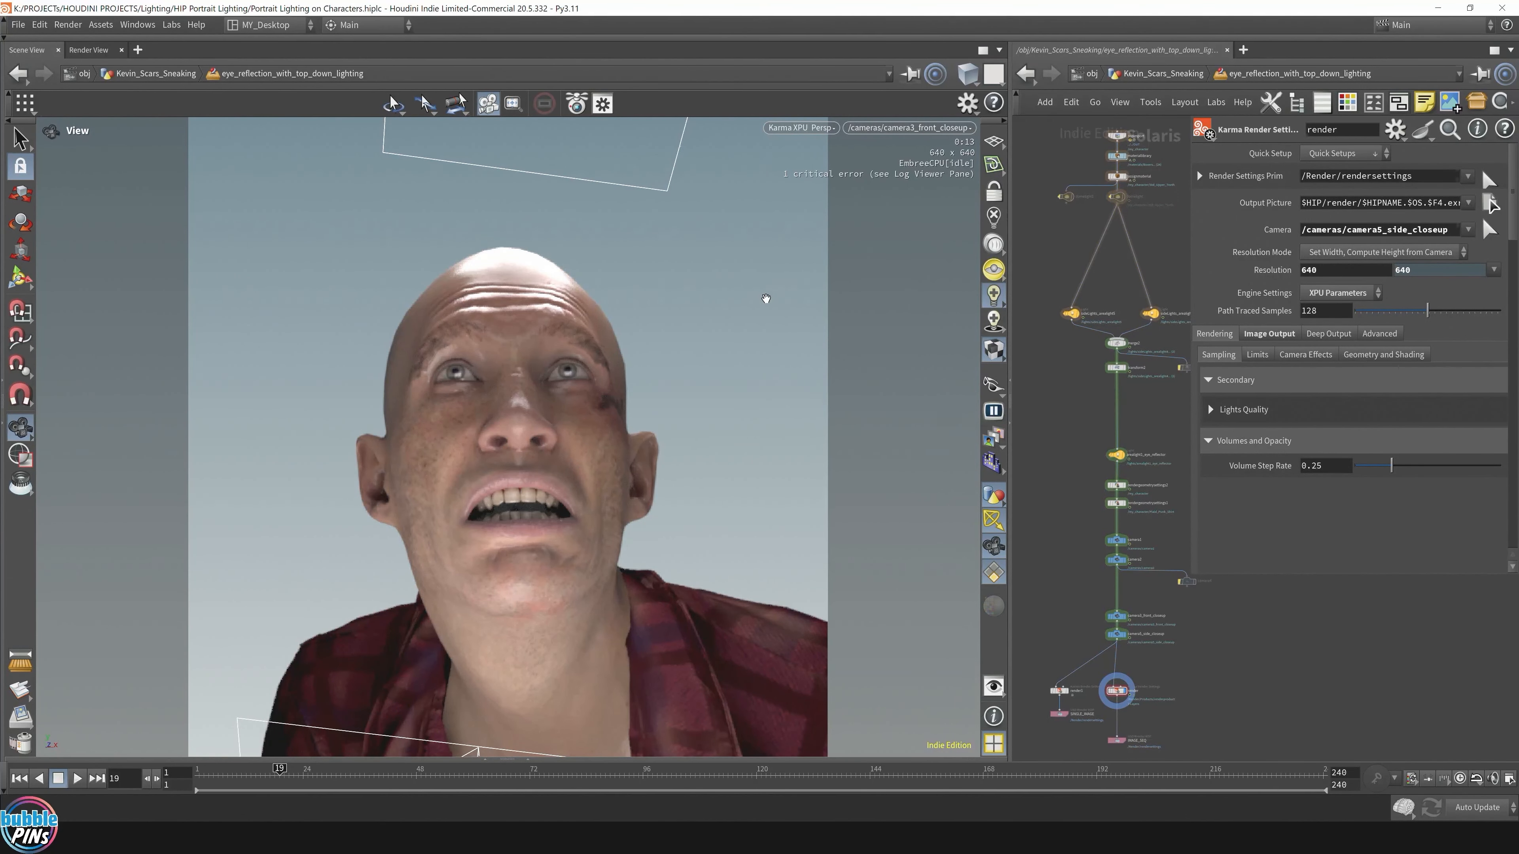
pyautogui.moveTo(767, 299); pyautogui.dragTo(599, 300, button='right')
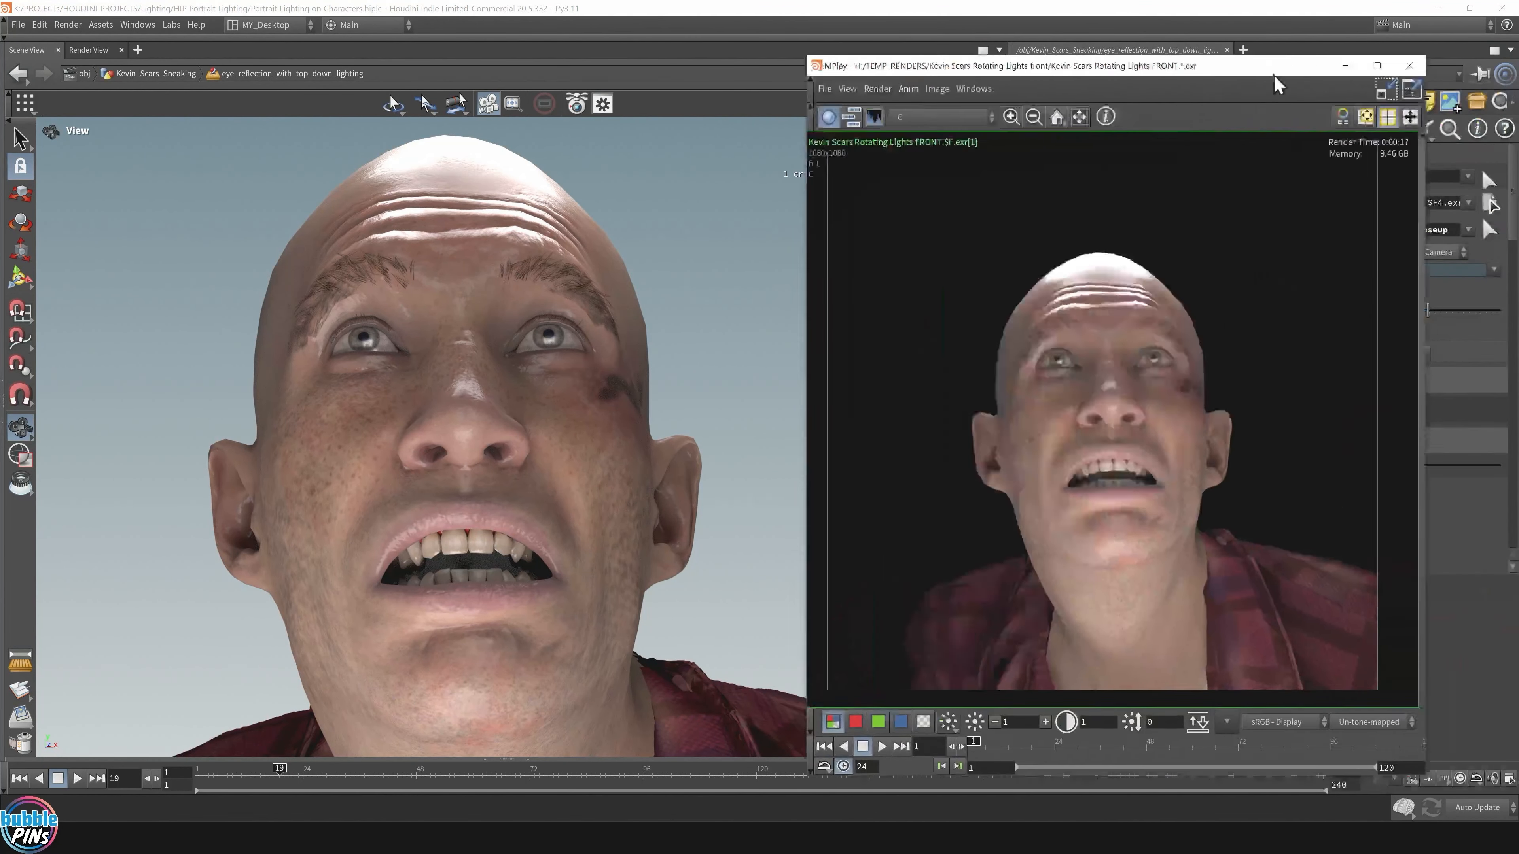
pyautogui.moveTo(1274, 75); pyautogui.dragTo(1197, 70)
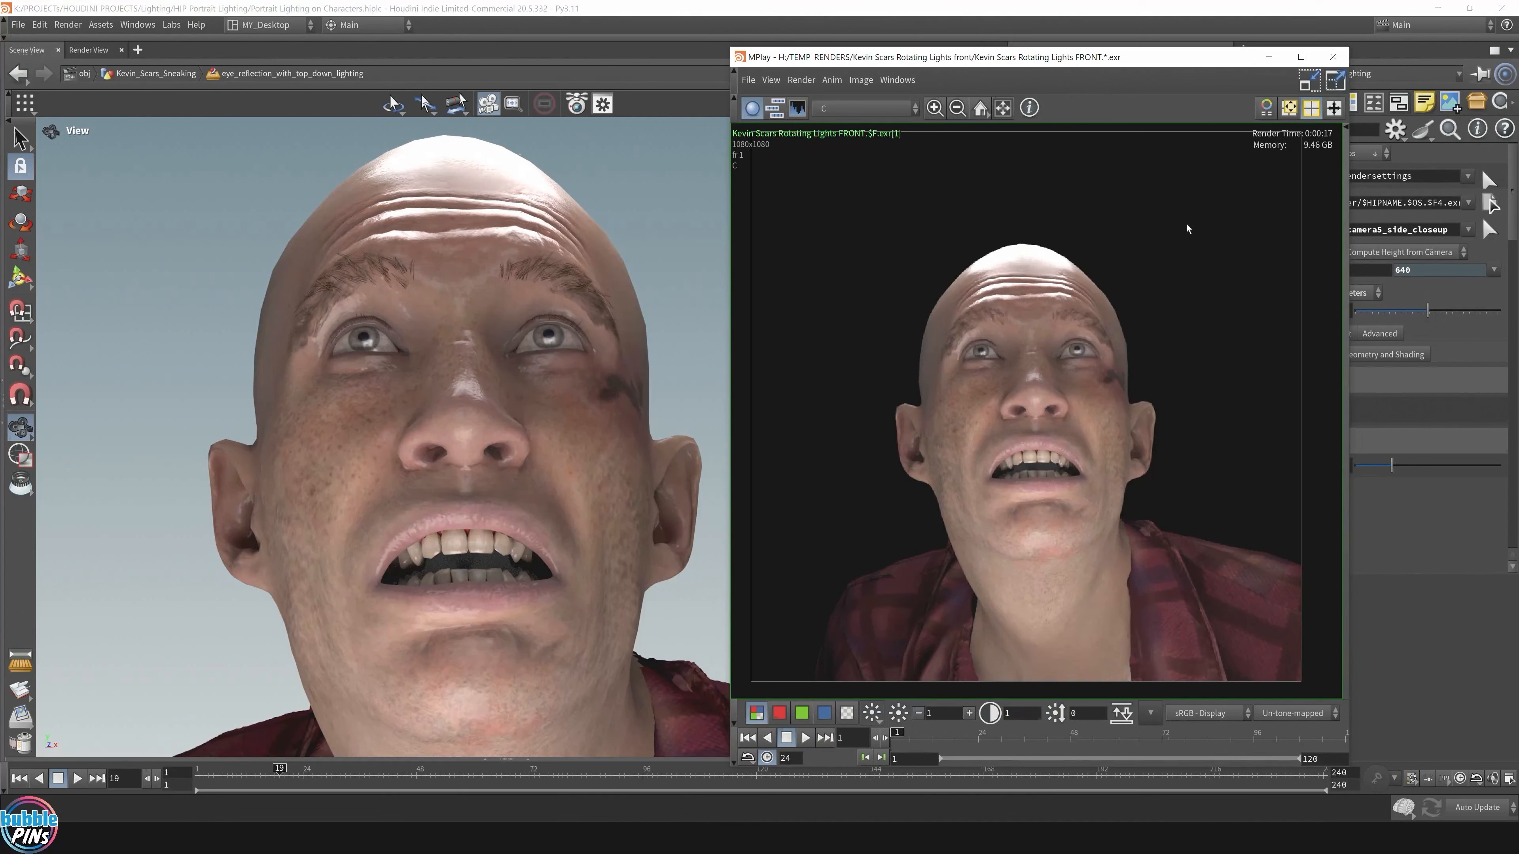
pyautogui.press('Up')
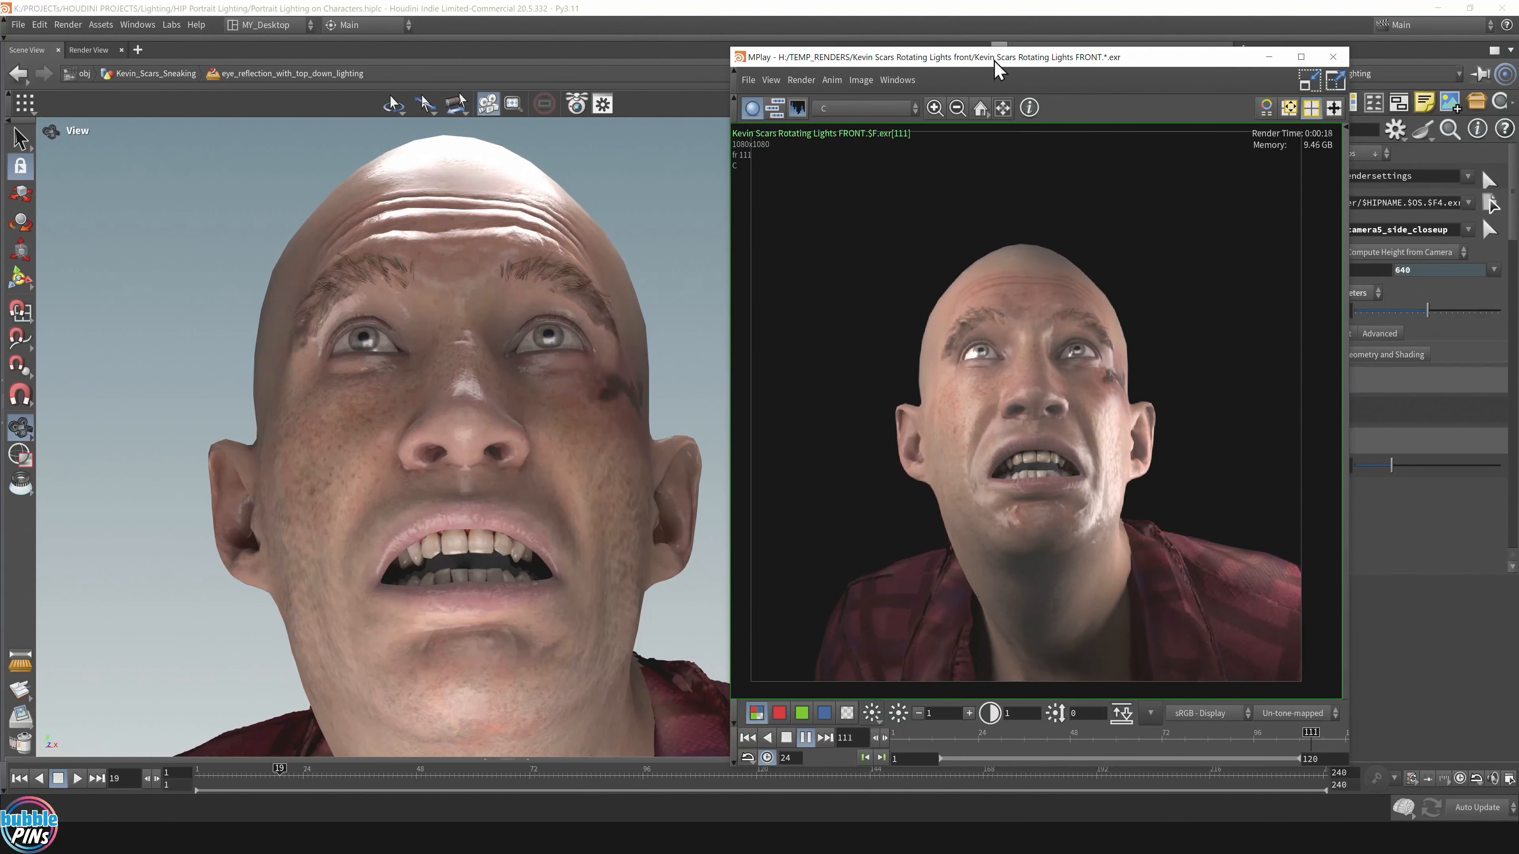
pyautogui.moveTo(998, 70); pyautogui.dragTo(1518, 144)
pyautogui.moveTo(1092, 393); pyautogui.dragTo(1084, 395, button='middle')
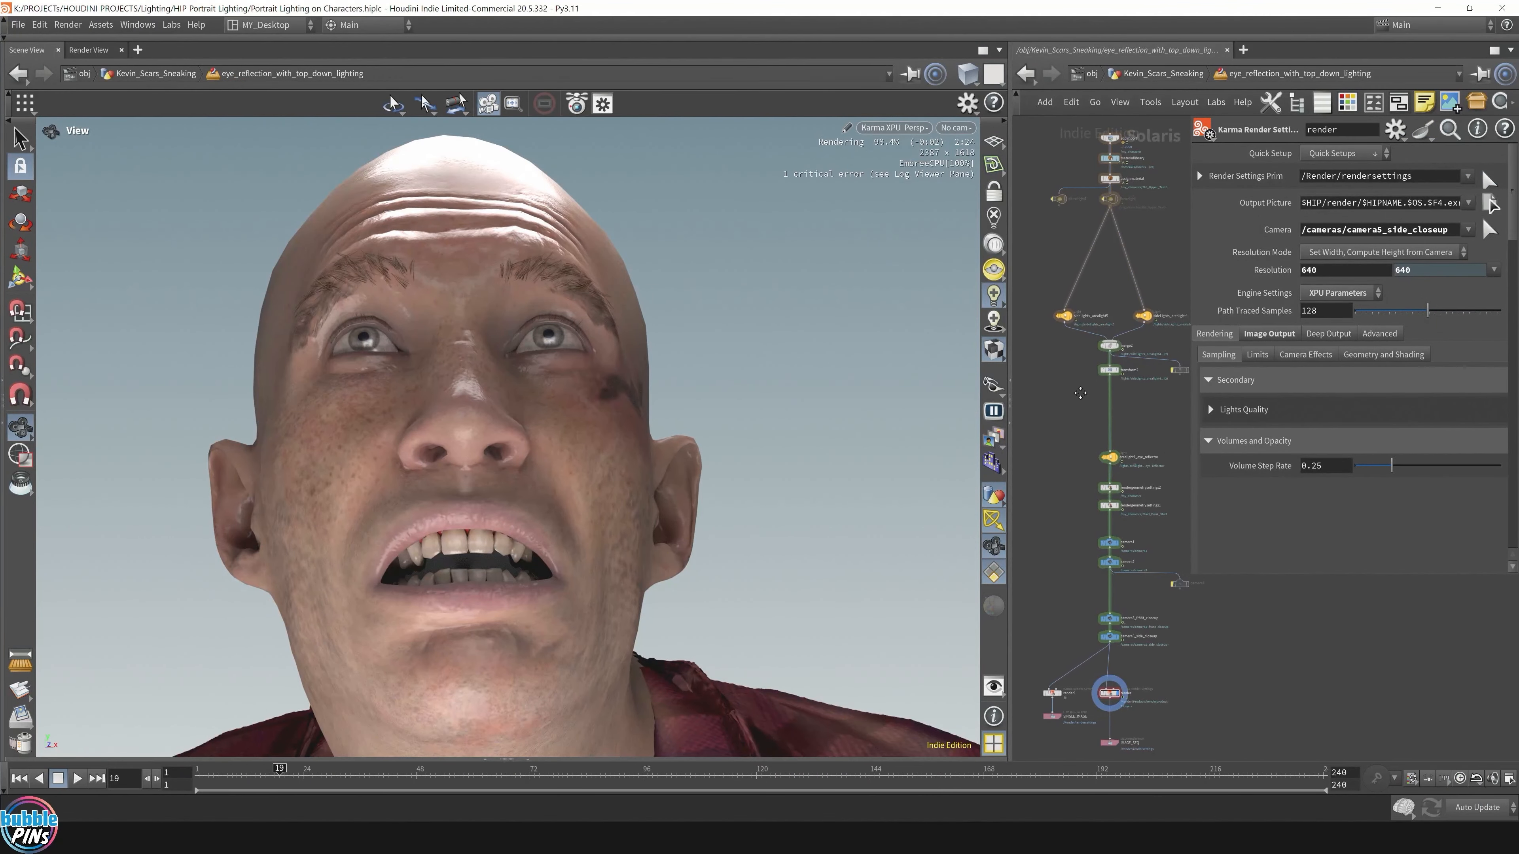
# Step: Switch the viewport from Karma XPU to Houdini GL and orbit to a side view of the lights
pyautogui.click(906, 126)
pyautogui.click(915, 179)
pyautogui.moveTo(658, 353); pyautogui.dragTo(687, 473)
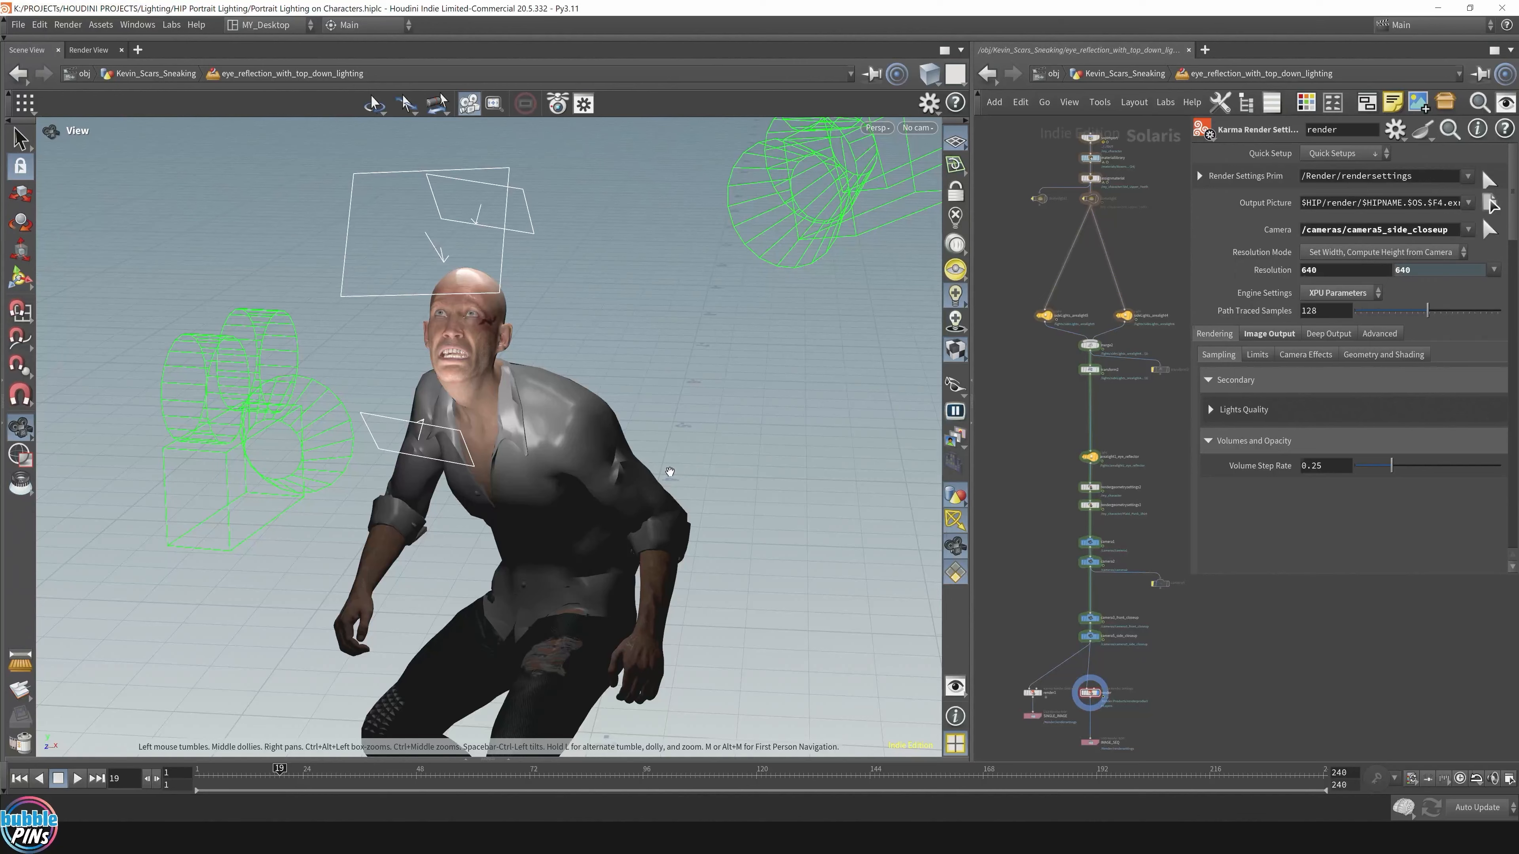
pyautogui.moveTo(685, 462); pyautogui.dragTo(588, 495)
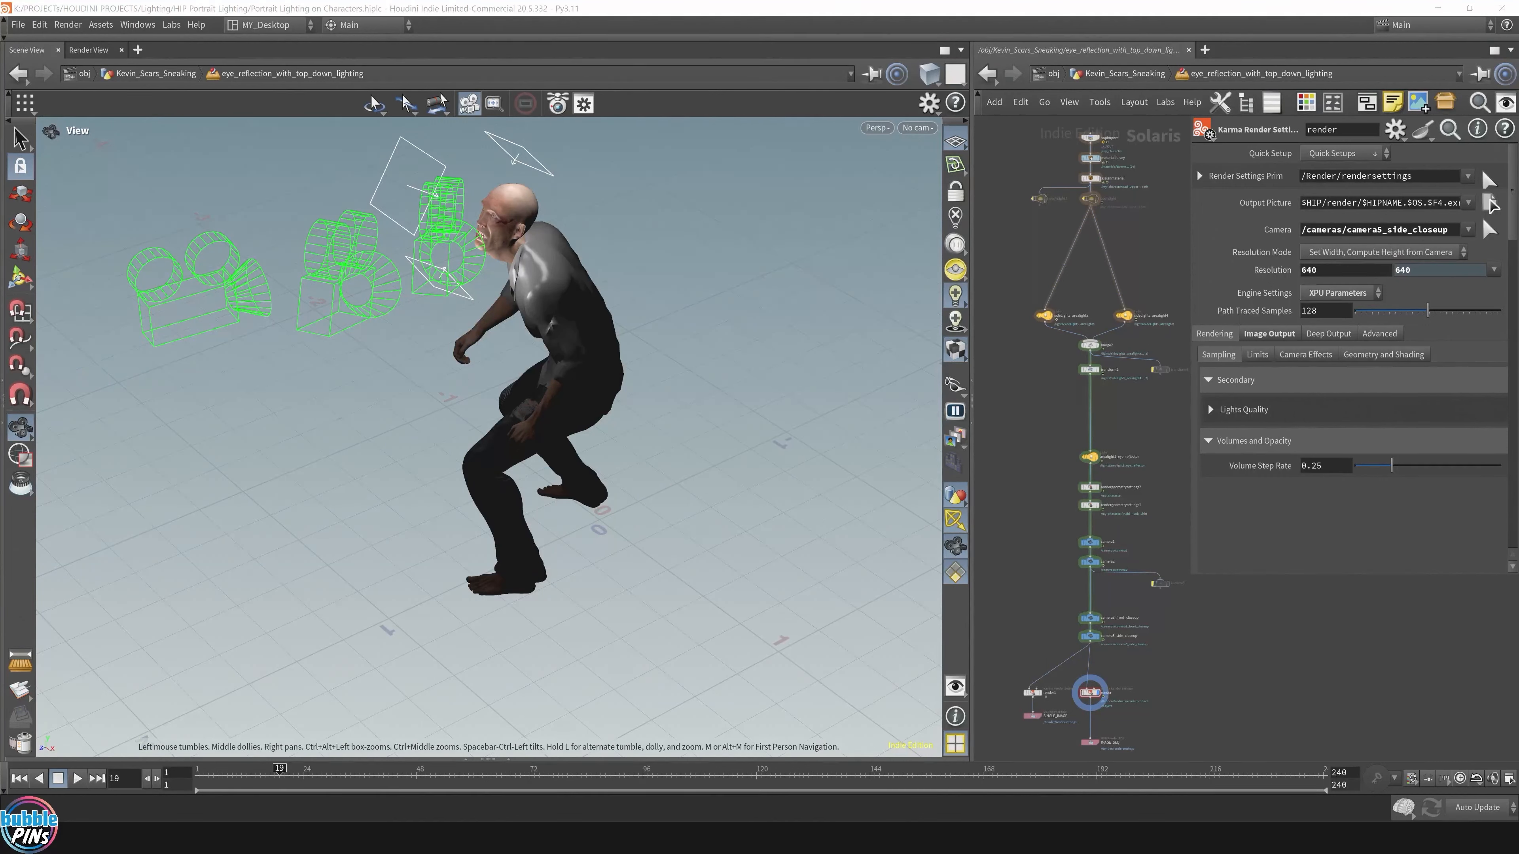
# Step: Select the transform2 node to display its light transform settings
pyautogui.scroll(5, 1104, 541)
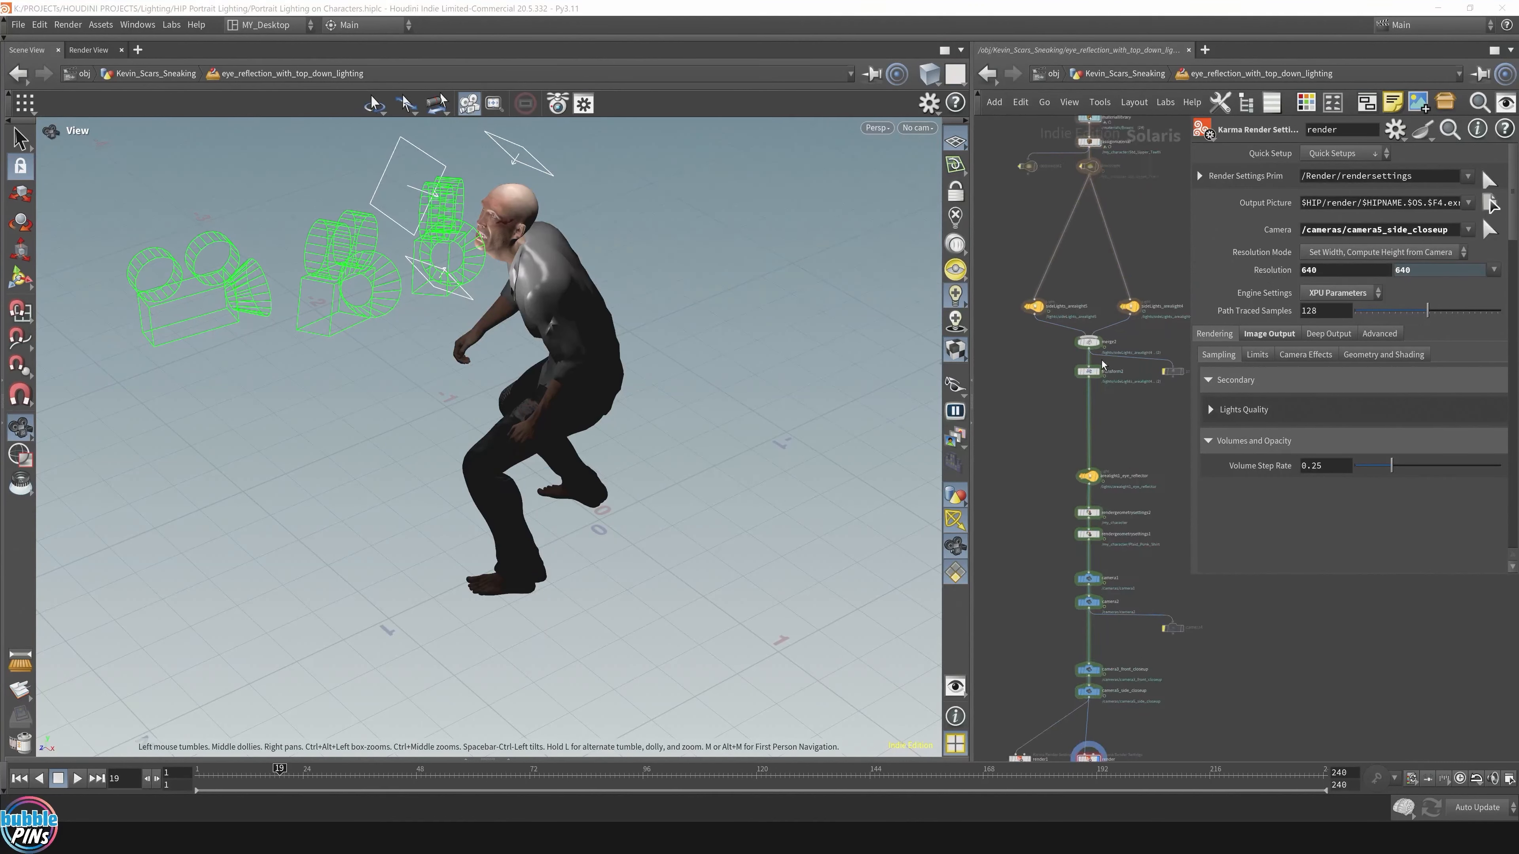
pyautogui.moveTo(1104, 542); pyautogui.dragTo(1125, 576, button='middle')
pyautogui.click(1128, 505)
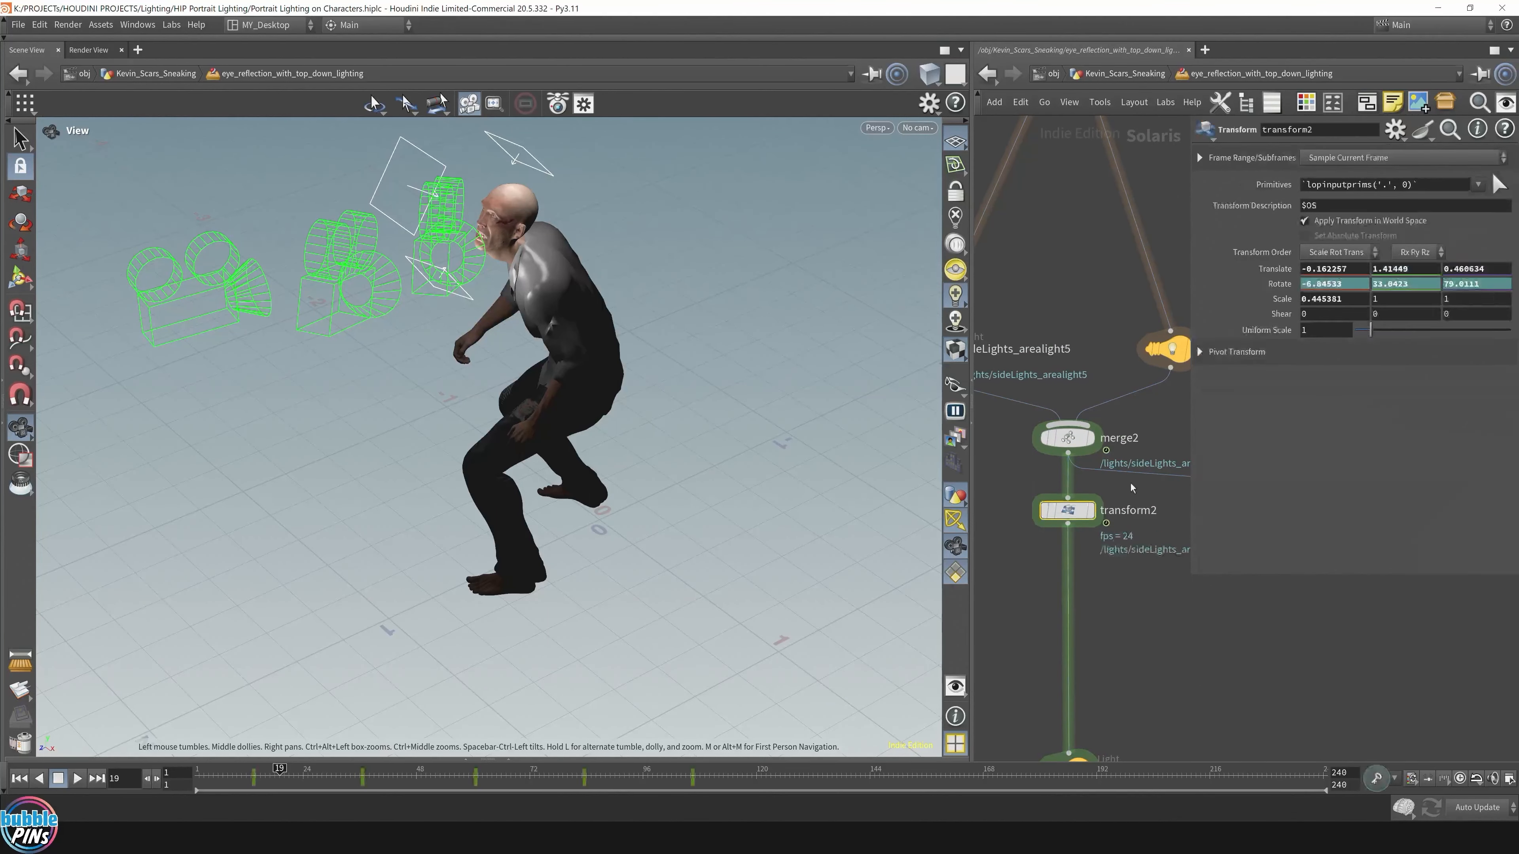
# Step: Shrink the parameter panel and reselect transform2 among the light nodes
pyautogui.moveTo(1191, 581); pyautogui.dragTo(1279, 552)
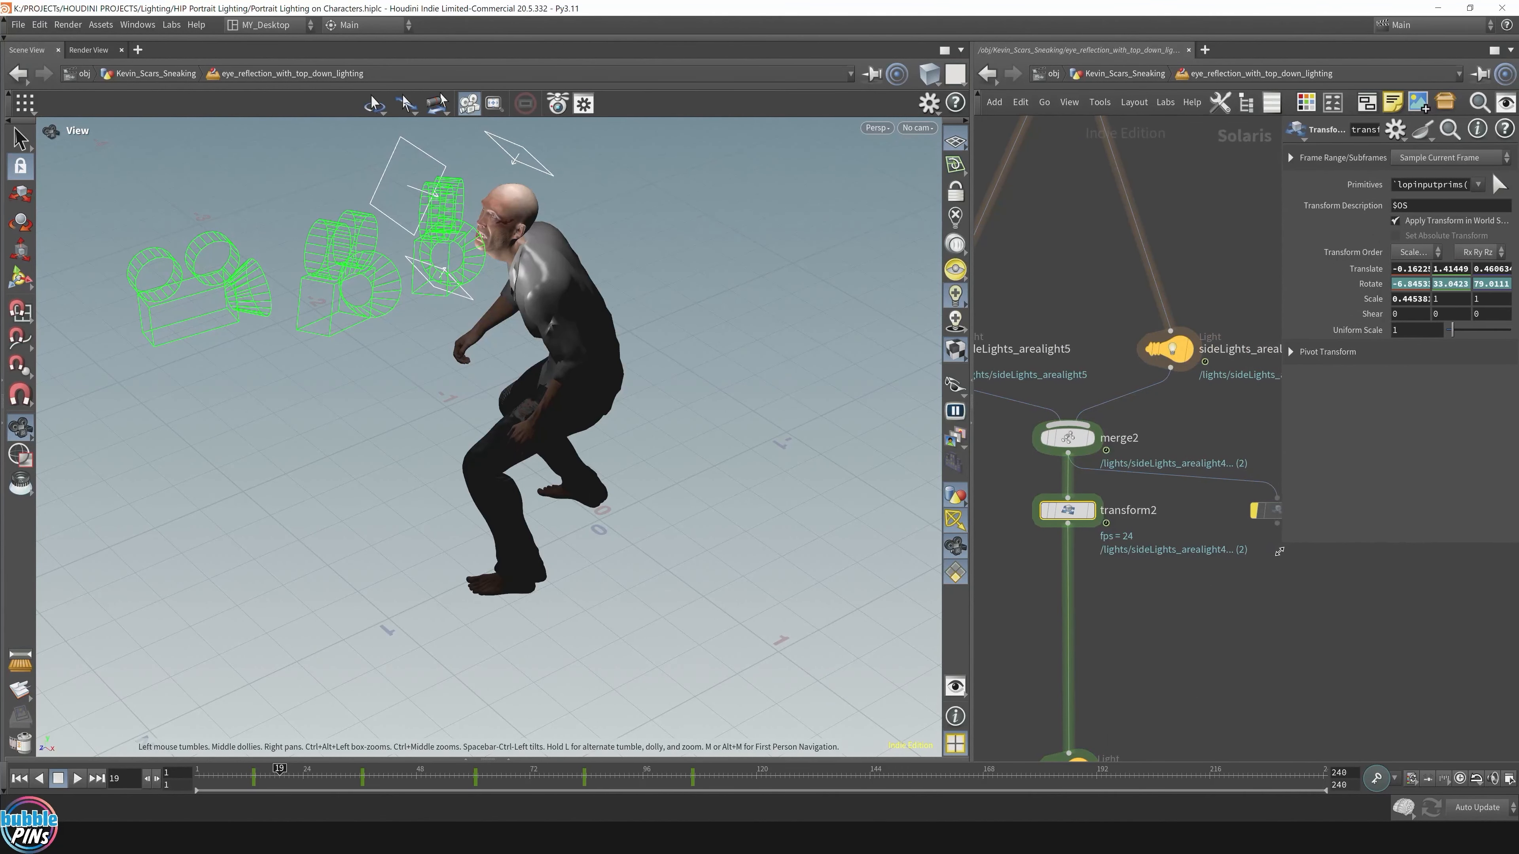
pyautogui.scroll(-1, 1134, 607)
pyautogui.moveTo(1186, 629); pyautogui.dragTo(1243, 769, button='middle')
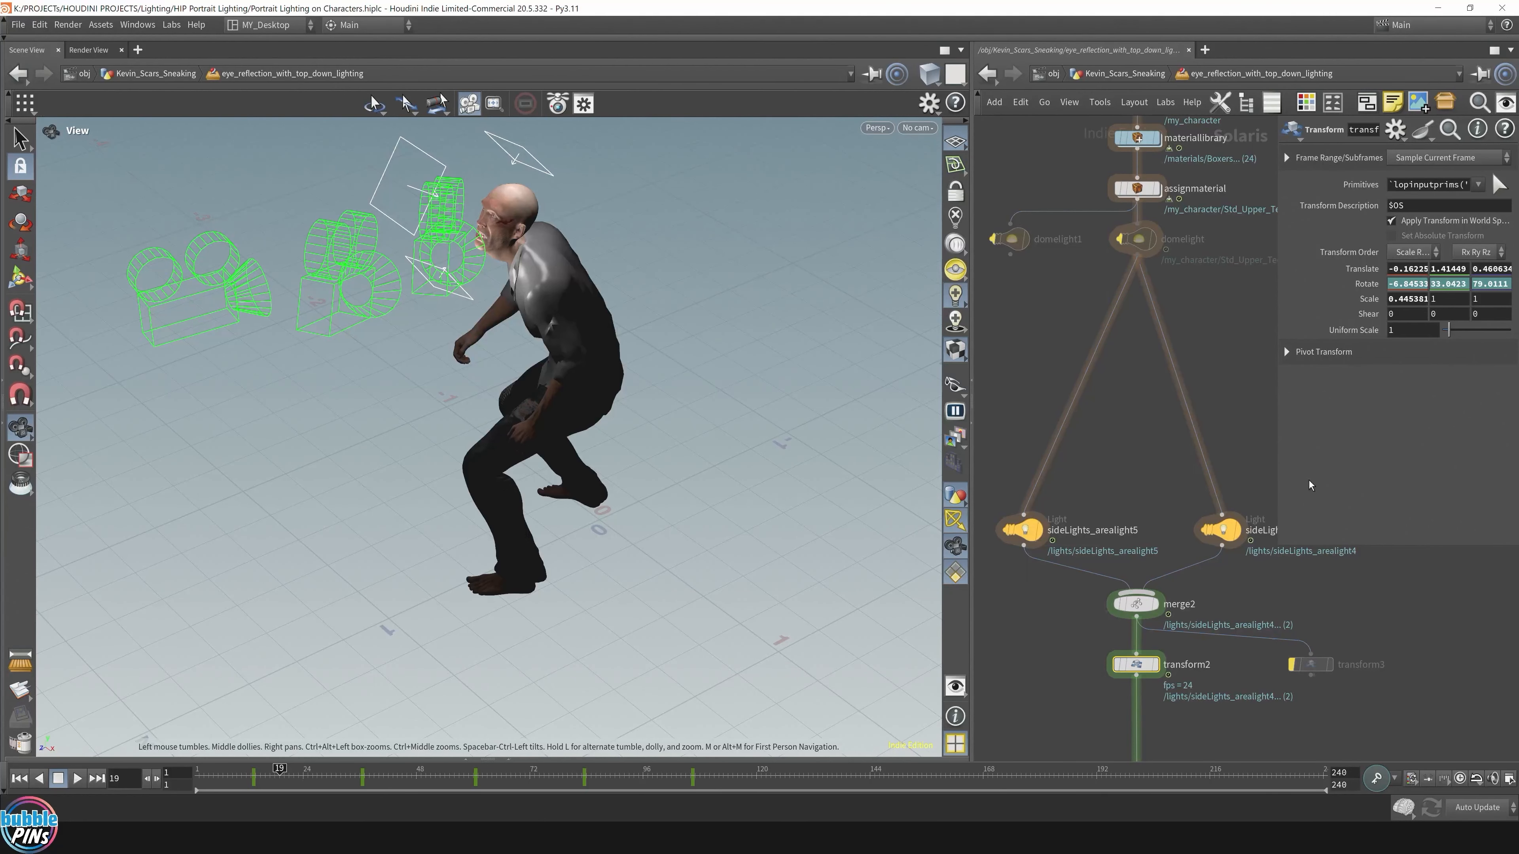
pyautogui.moveTo(1052, 722); pyautogui.dragTo(1189, 677)
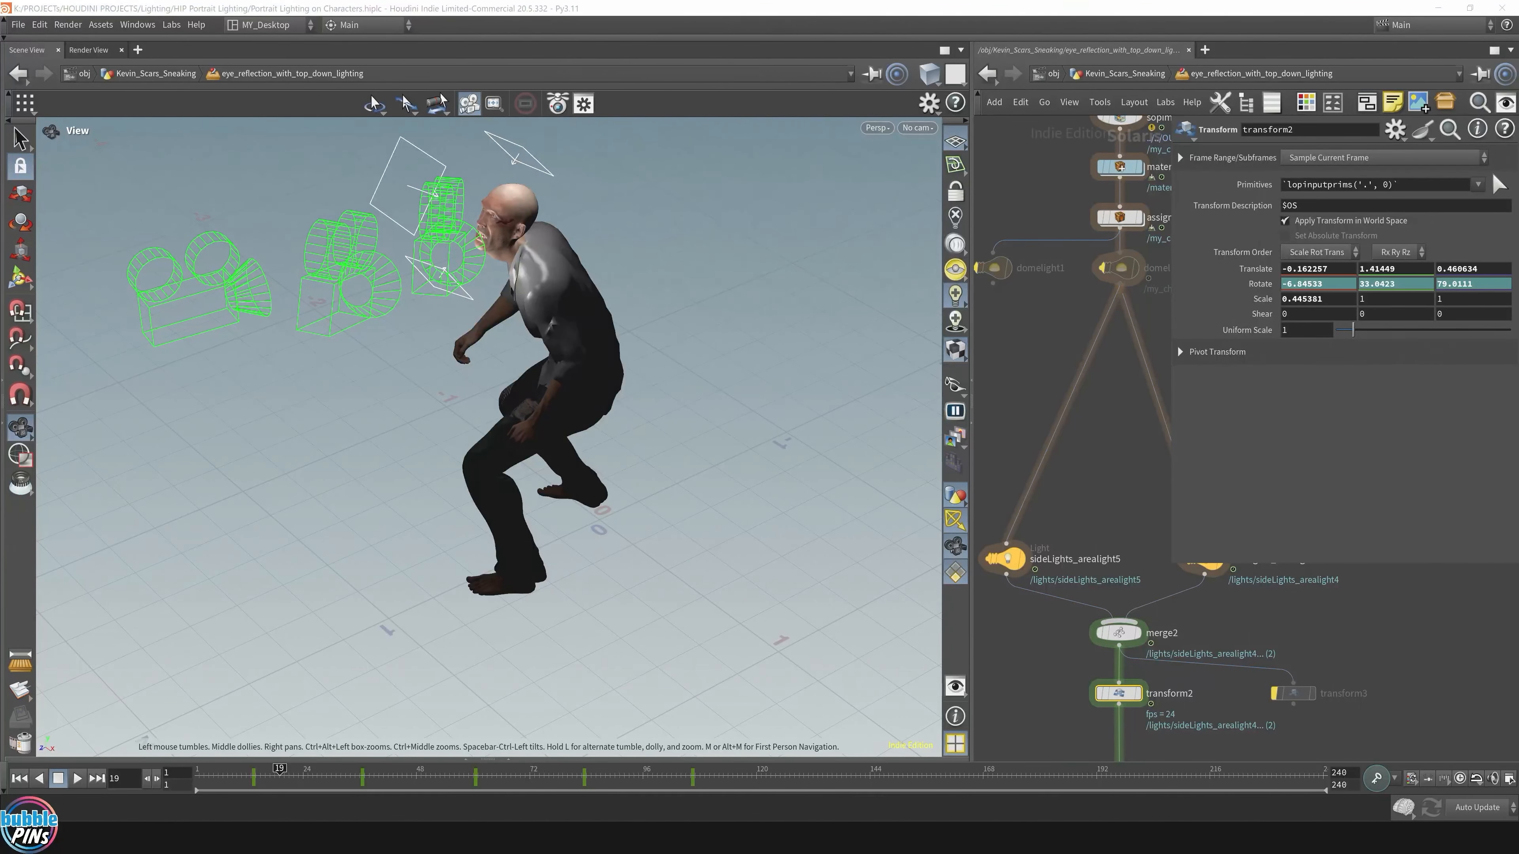
# Step: Scrub the timeline from frame 19 to 103 watching the lights rotate, then bring back MPlay
pyautogui.moveTo(279, 782); pyautogui.dragTo(507, 782)
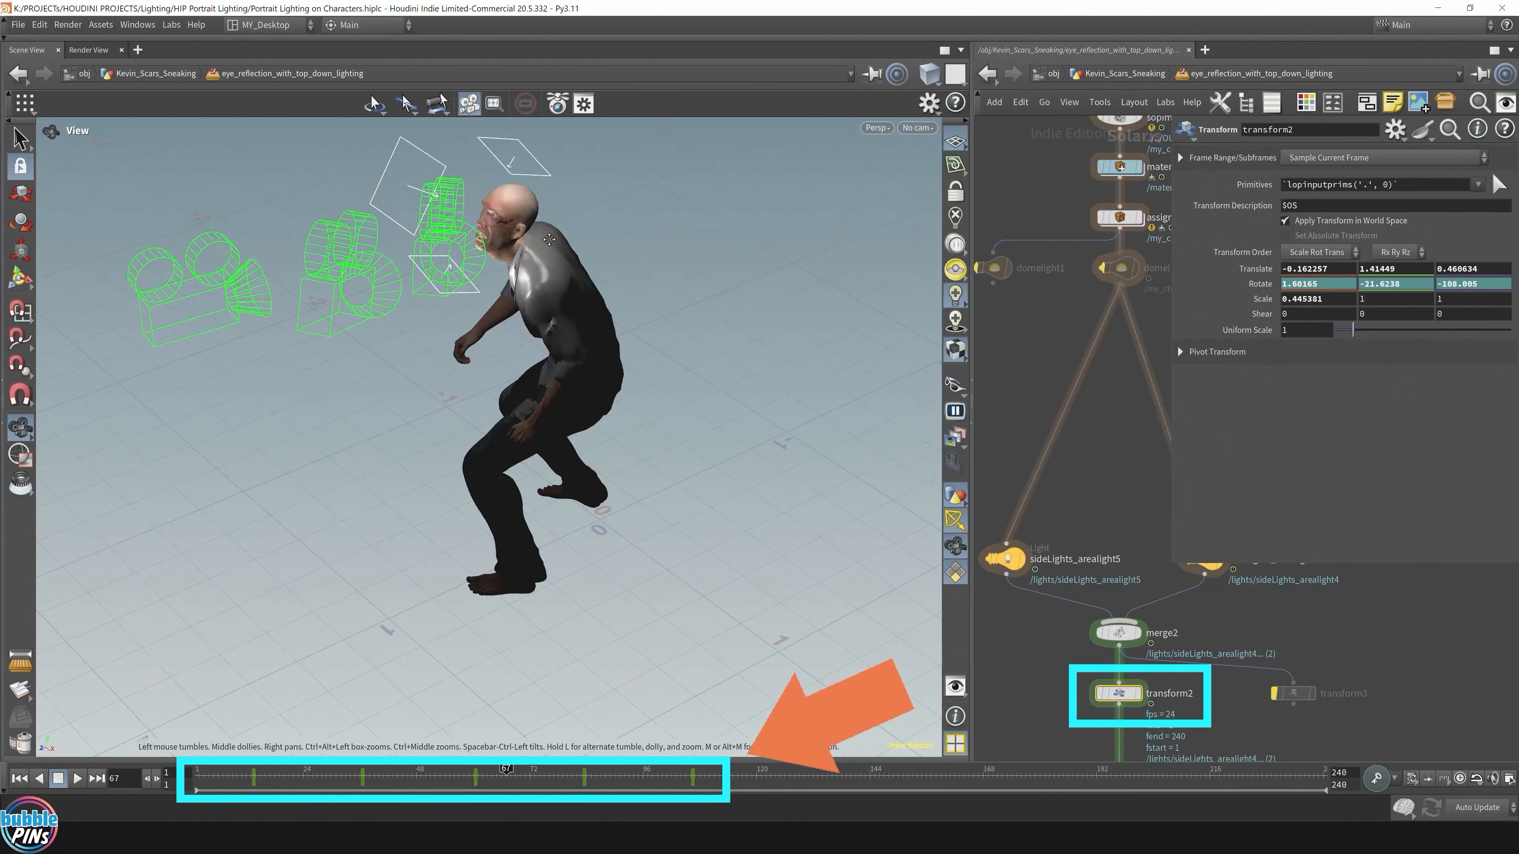
pyautogui.moveTo(556, 371); pyautogui.dragTo(511, 324)
pyautogui.scroll(2, 511, 325)
pyautogui.scroll(5, 510, 324)
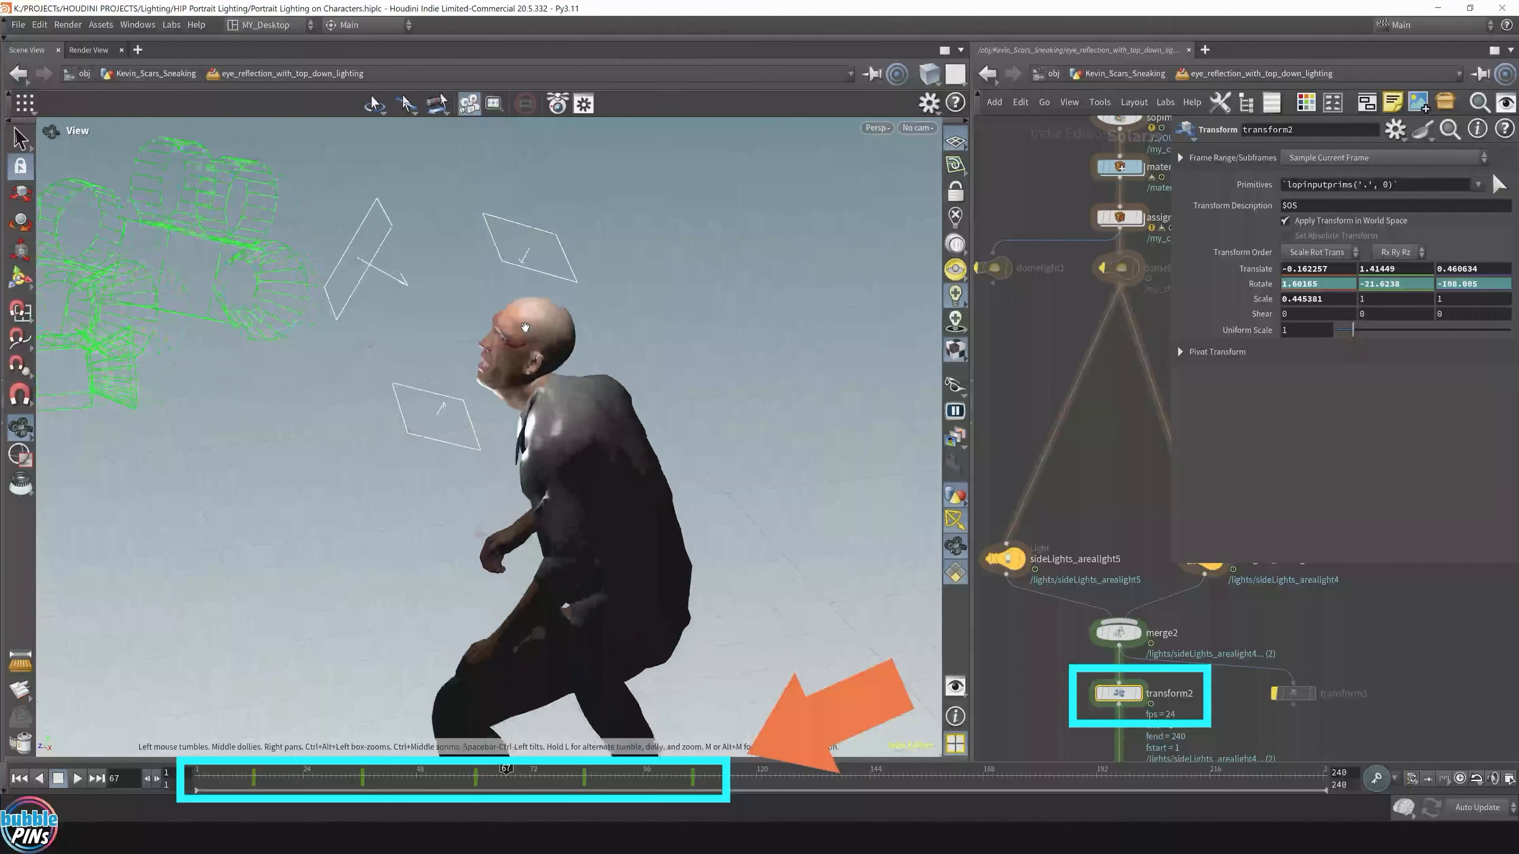
pyautogui.moveTo(543, 336); pyautogui.dragTo(552, 397, button='right')
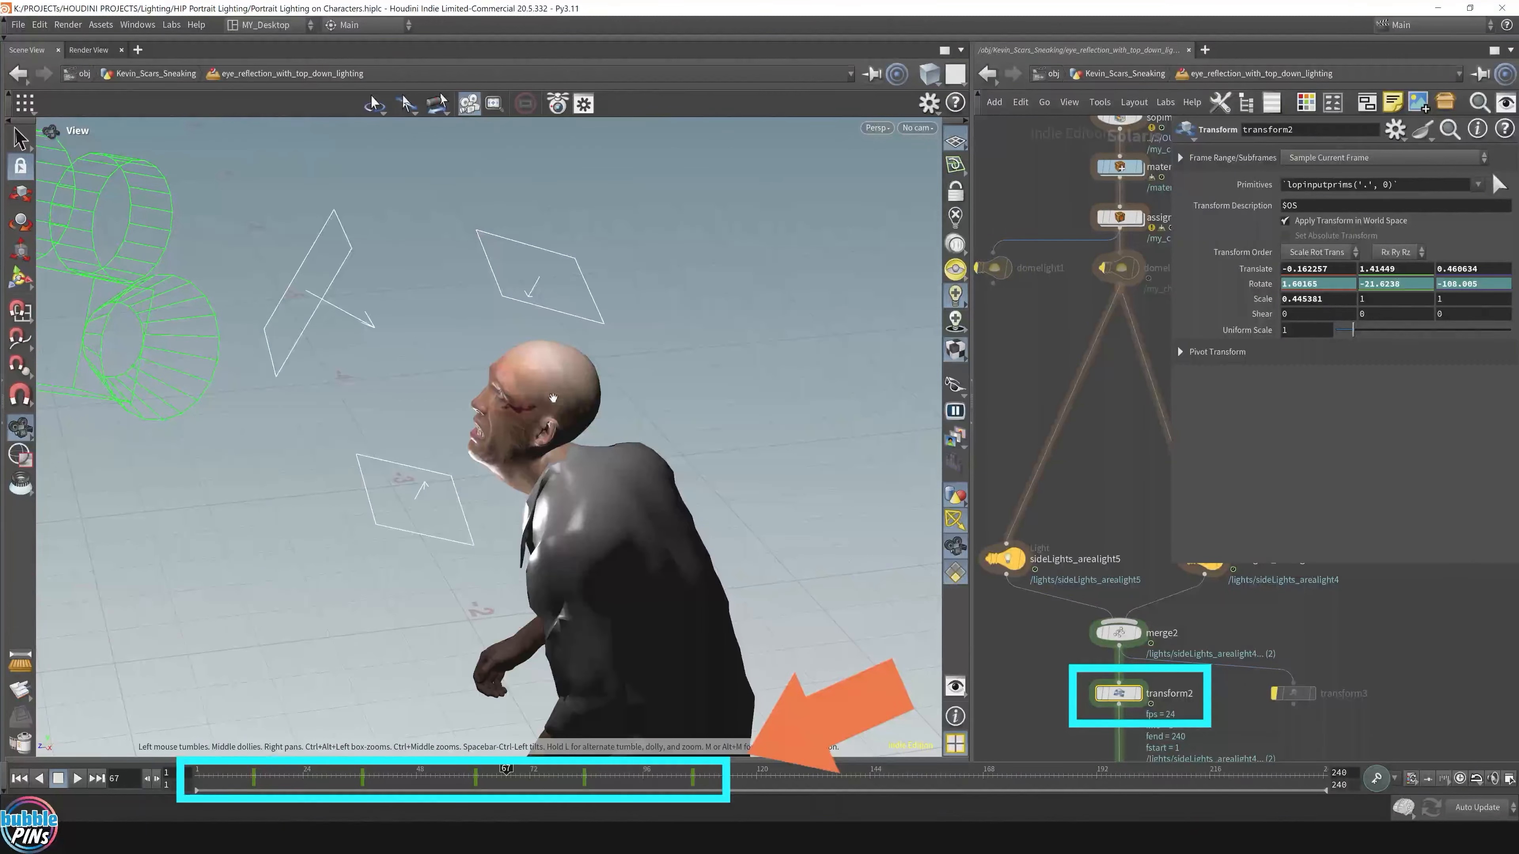
pyautogui.moveTo(514, 774); pyautogui.dragTo(682, 783)
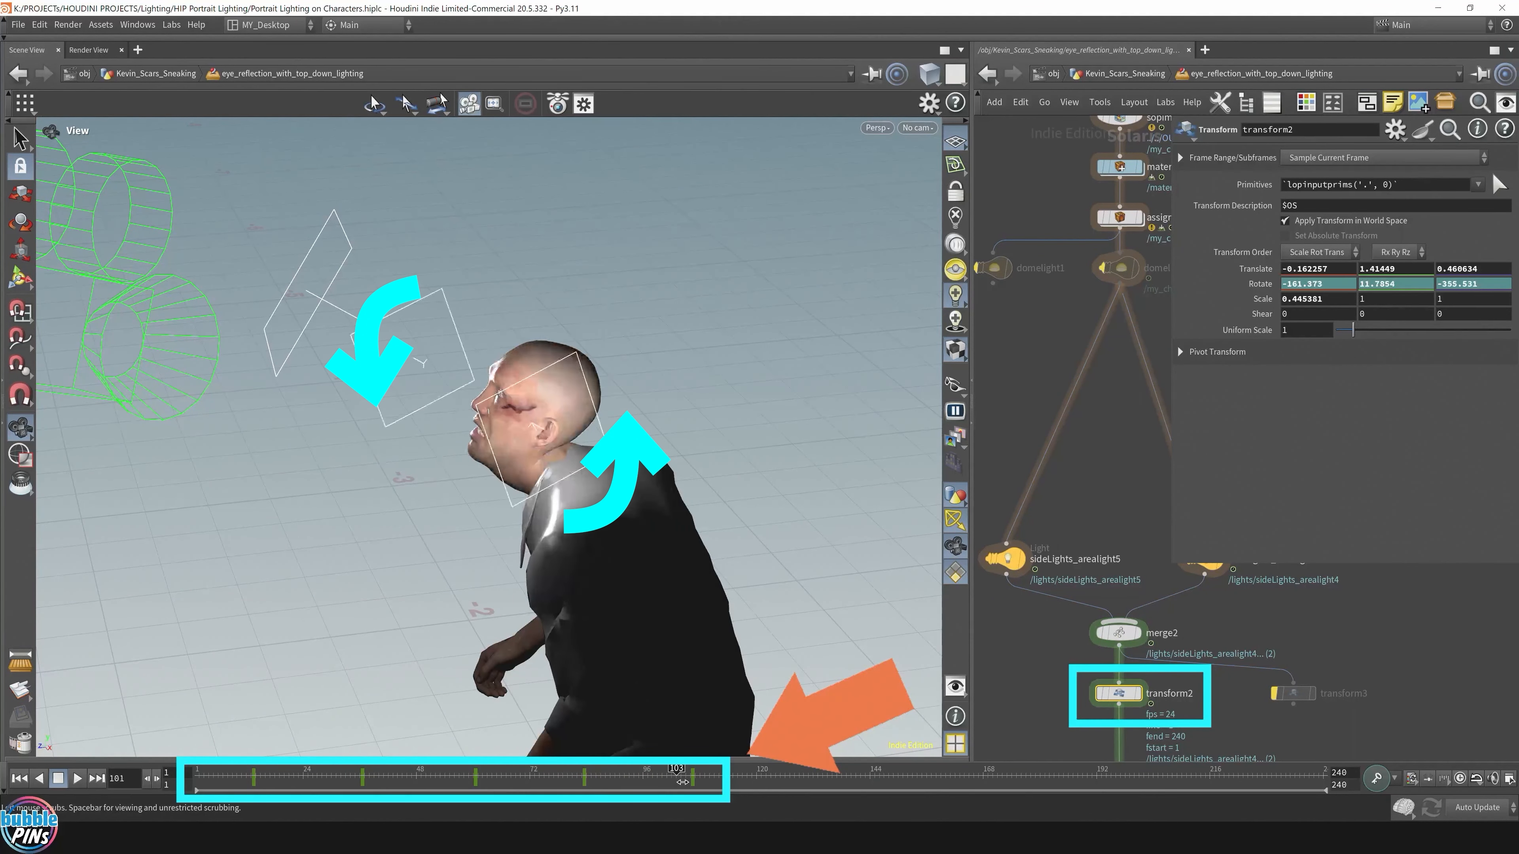
pyautogui.moveTo(1518, 87); pyautogui.dragTo(1156, 89)
# Step: Play the Rotating Lights FRONT sequence in MPlay, then return Houdini's timeline to frame 6
pyautogui.scroll(-3, 1196, 361)
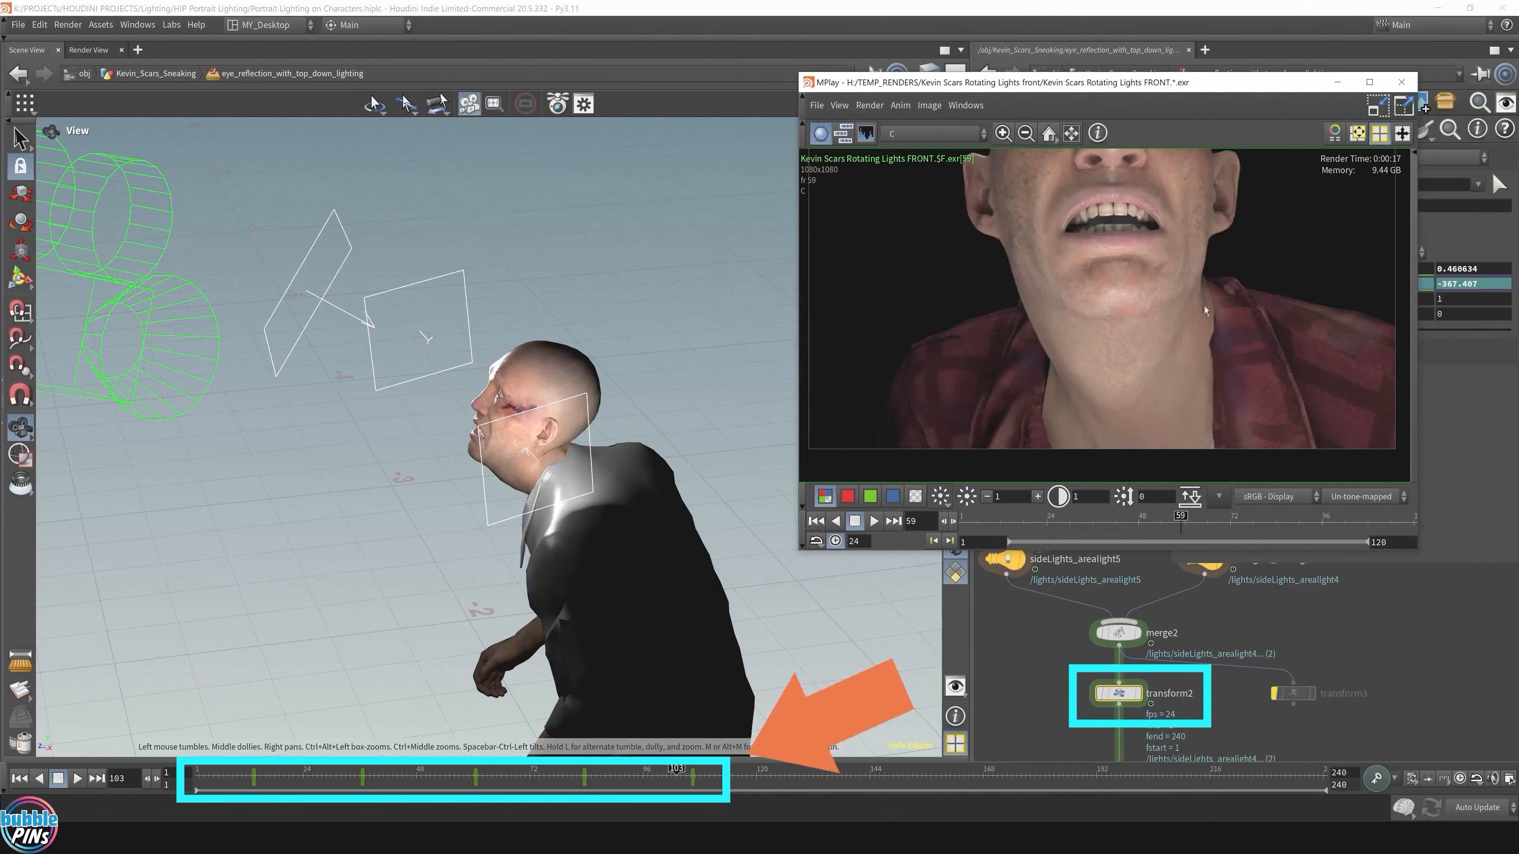
pyautogui.scroll(-3, 1175, 343)
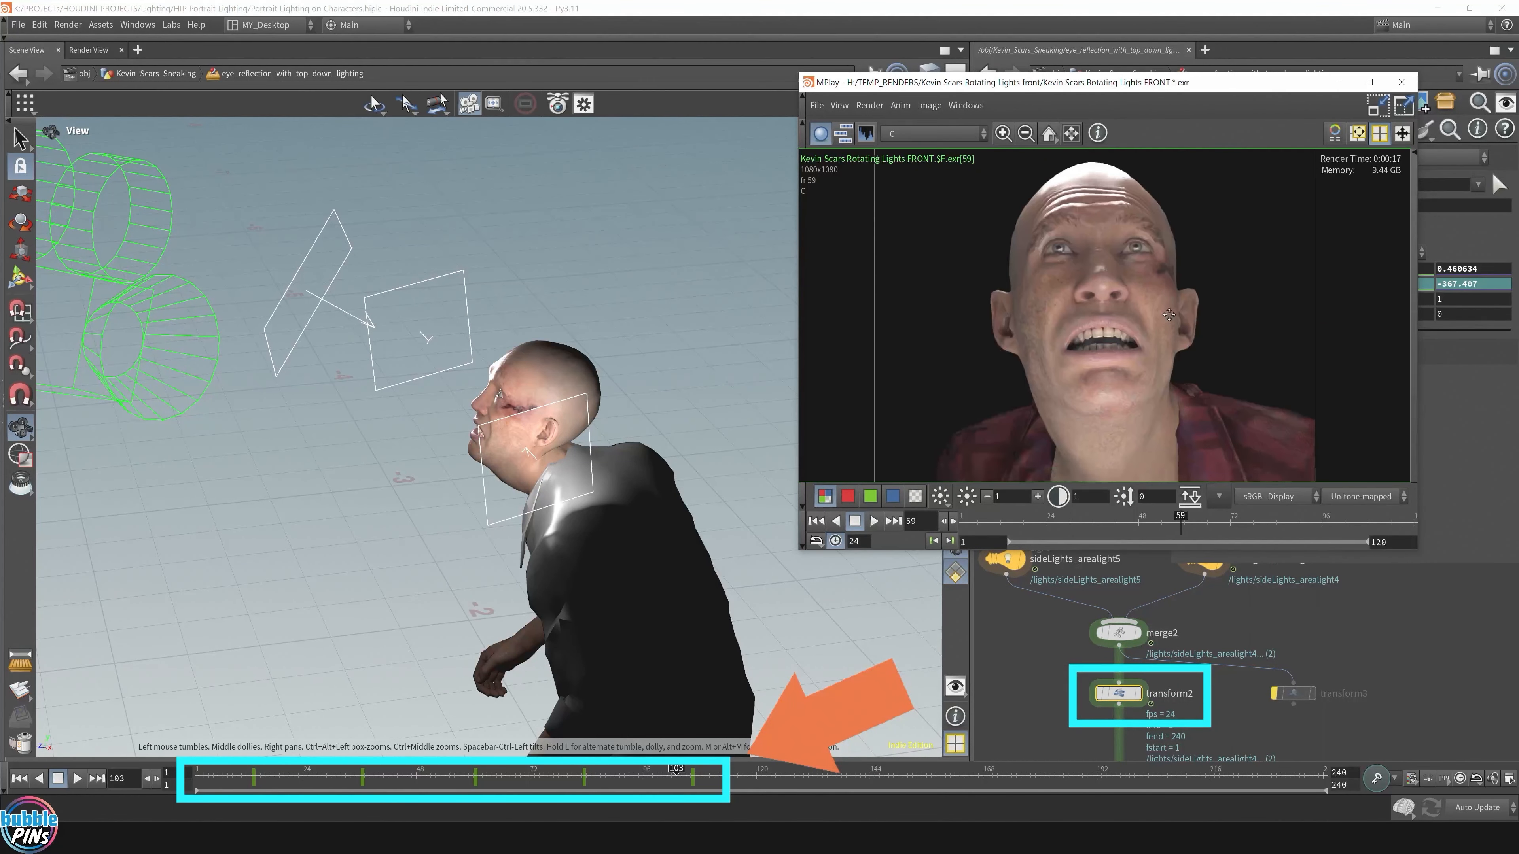
pyautogui.click(874, 521)
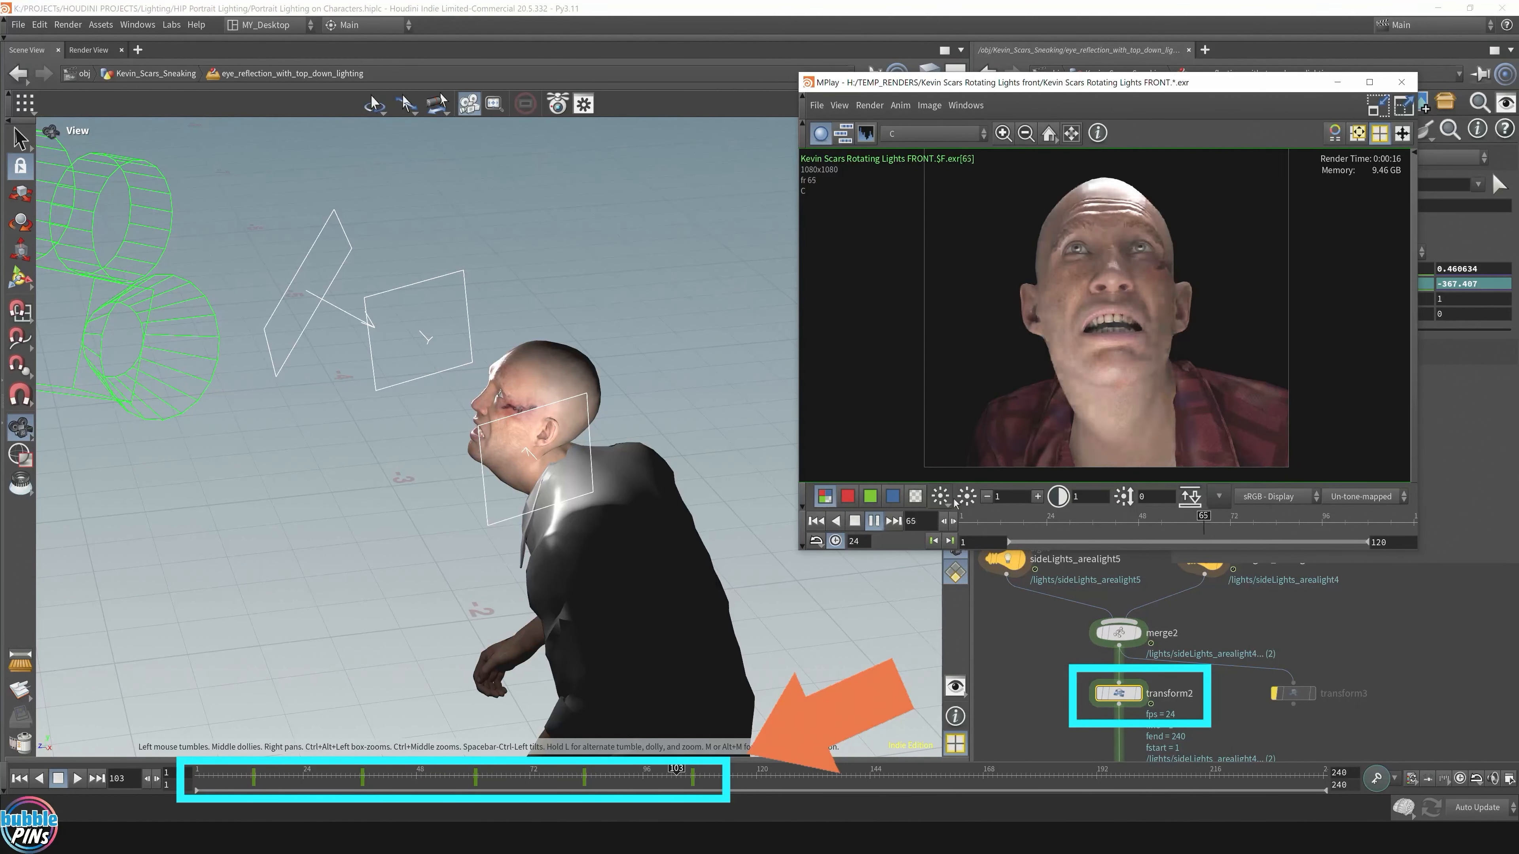
pyautogui.moveTo(209, 782); pyautogui.dragTo(219, 778)
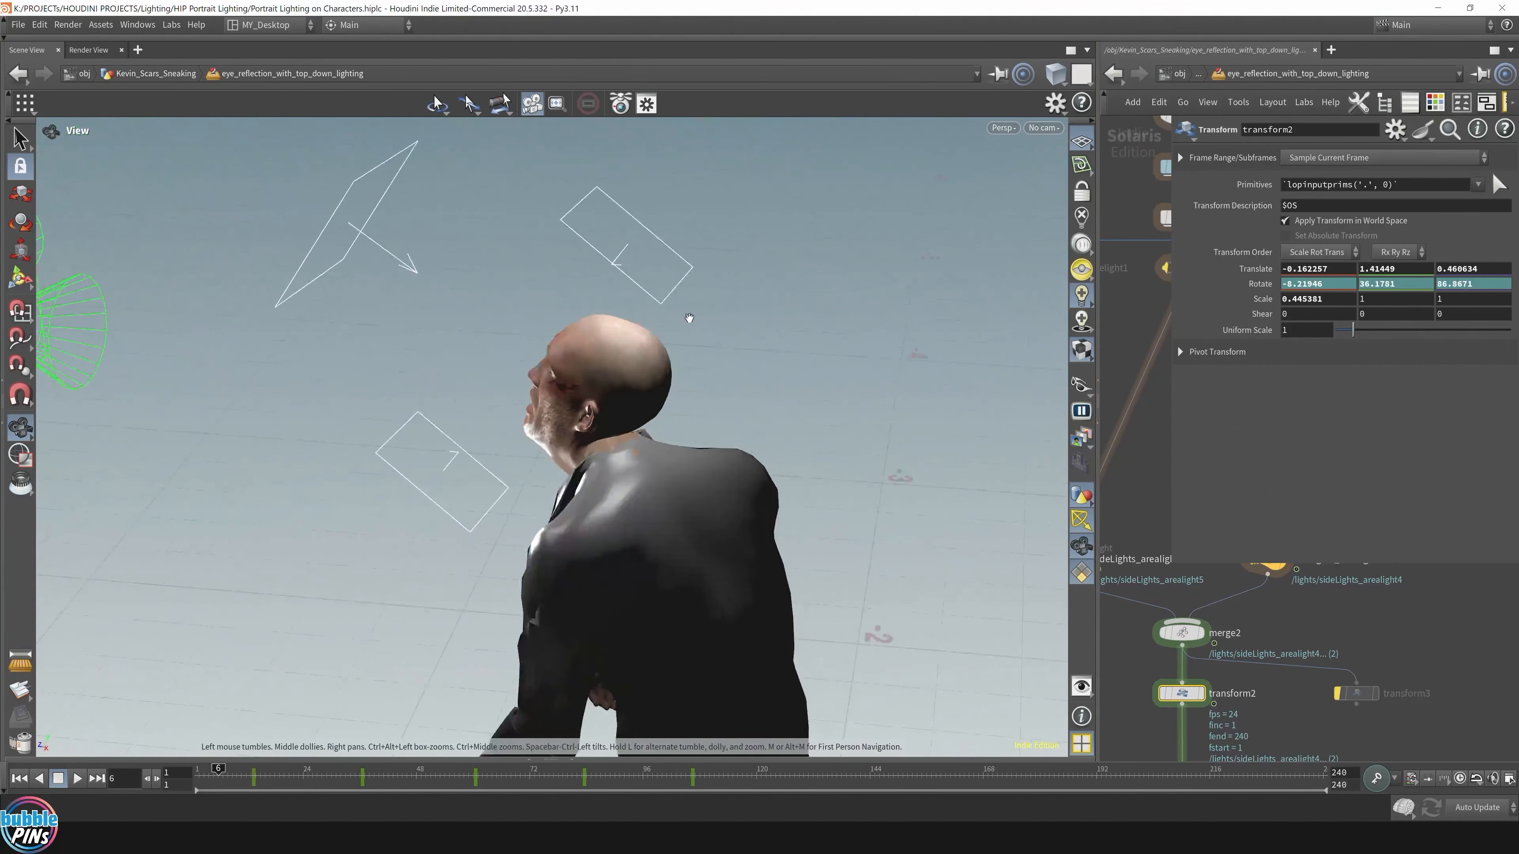
# Step: Orbit both views, then render the left view through camera3_front_closeup with Karma XPU
pyautogui.moveTo(688, 319); pyautogui.dragTo(400, 360)
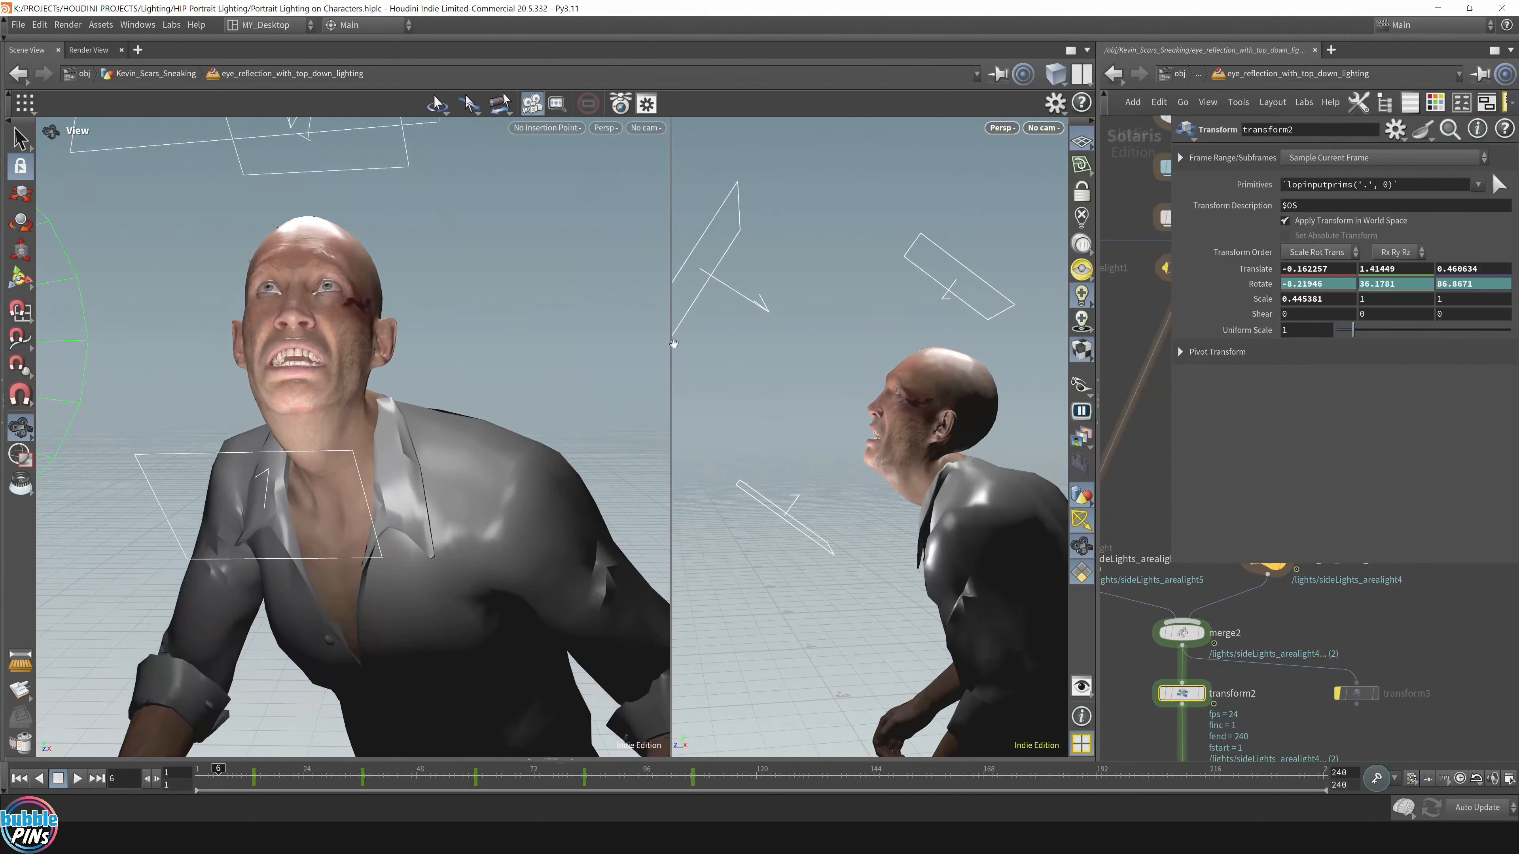
pyautogui.moveTo(354, 248); pyautogui.dragTo(433, 263)
pyautogui.click(647, 128)
pyautogui.click(689, 188)
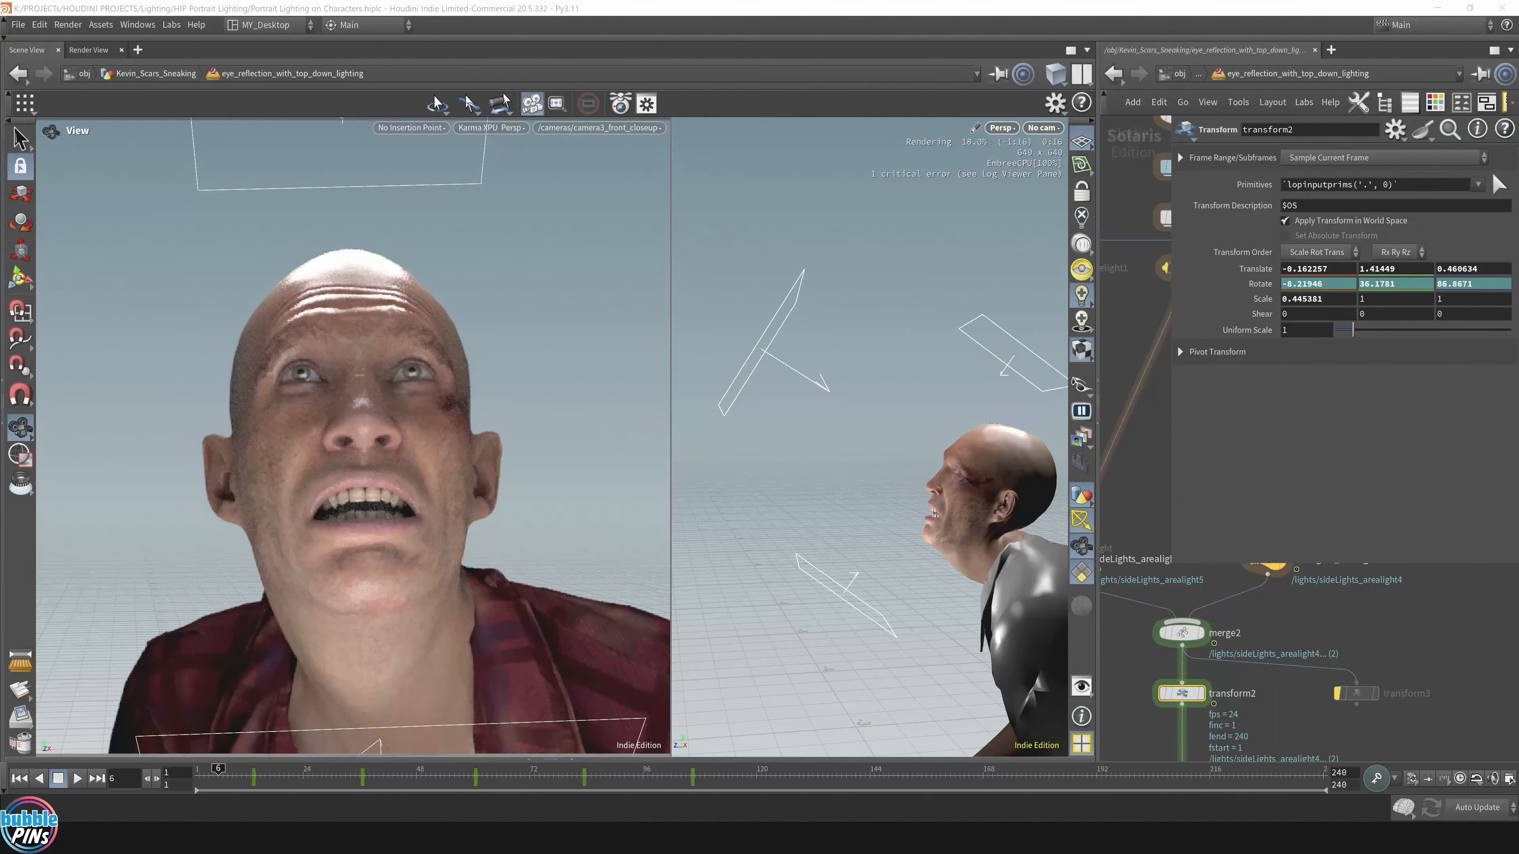